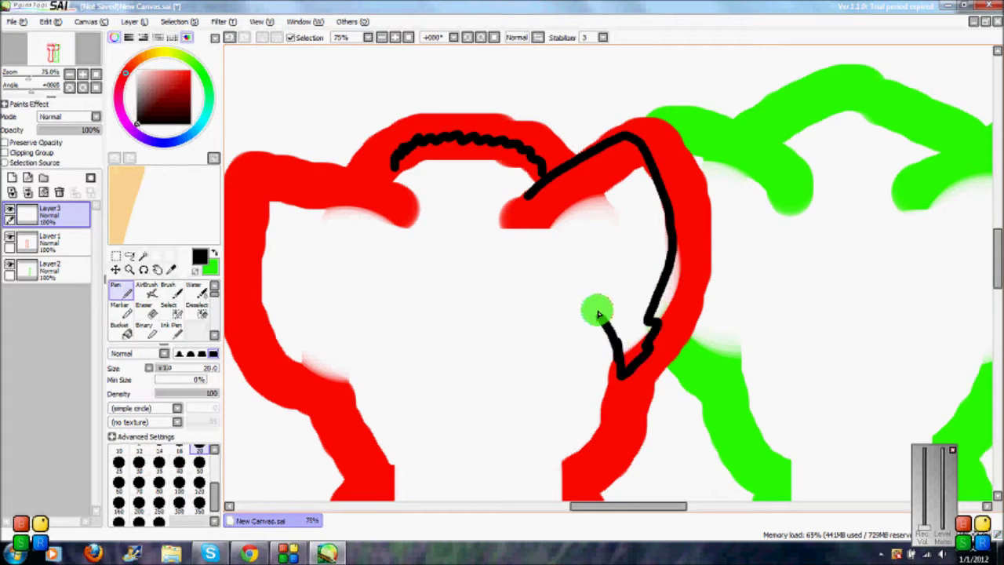
# Trace the red sketch's left ear, cheek fur and both sides of its neck with the black Pen on Layer3.
pyautogui.press('Left')
pyautogui.moveTo(474, 175)
pyautogui.mouseDown()
pyautogui.moveTo(373, 172)
pyautogui.moveTo(347, 204)
pyautogui.moveTo(345, 244)
pyautogui.moveTo(364, 316)
pyautogui.moveTo(381, 345)
pyautogui.moveTo(433, 359)
pyautogui.mouseUp()
pyautogui.scroll(-4, 478, 271)
pyautogui.moveTo(441, 231)
pyautogui.mouseDown()
pyautogui.moveTo(430, 269)
pyautogui.moveTo(466, 359)
pyautogui.mouseUp()
pyautogui.moveTo(701, 278)
pyautogui.mouseDown()
pyautogui.moveTo(668, 350)
pyautogui.moveTo(625, 376)
pyautogui.mouseUp()
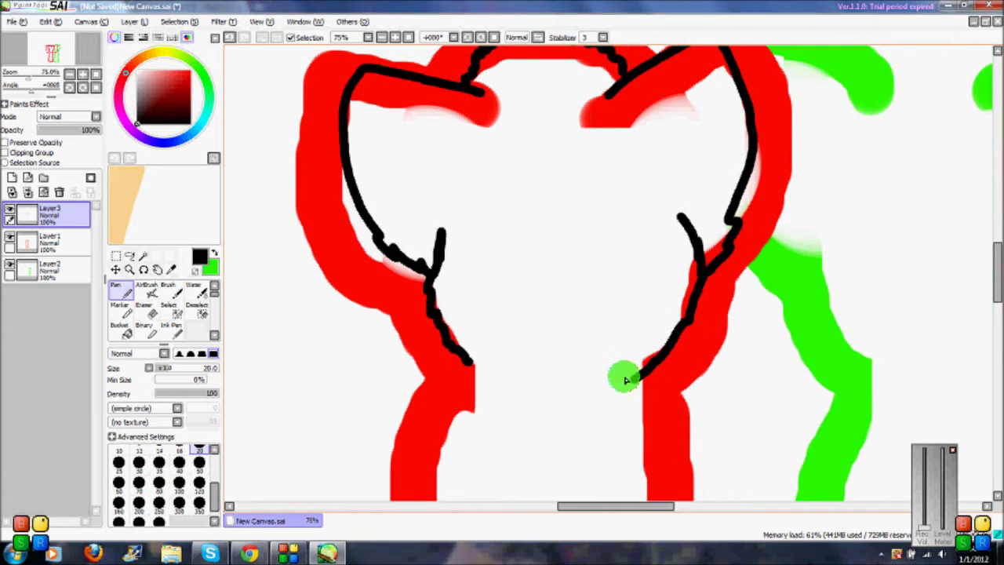
# Erase the bumpy line on top of the red figure's head and redraw it as a smooth curve with the Pen.
pyautogui.scroll(2, 625, 377)
pyautogui.click(141, 312)
pyautogui.moveTo(455, 84)
pyautogui.mouseDown()
pyautogui.moveTo(544, 69)
pyautogui.moveTo(565, 101)
pyautogui.mouseUp()
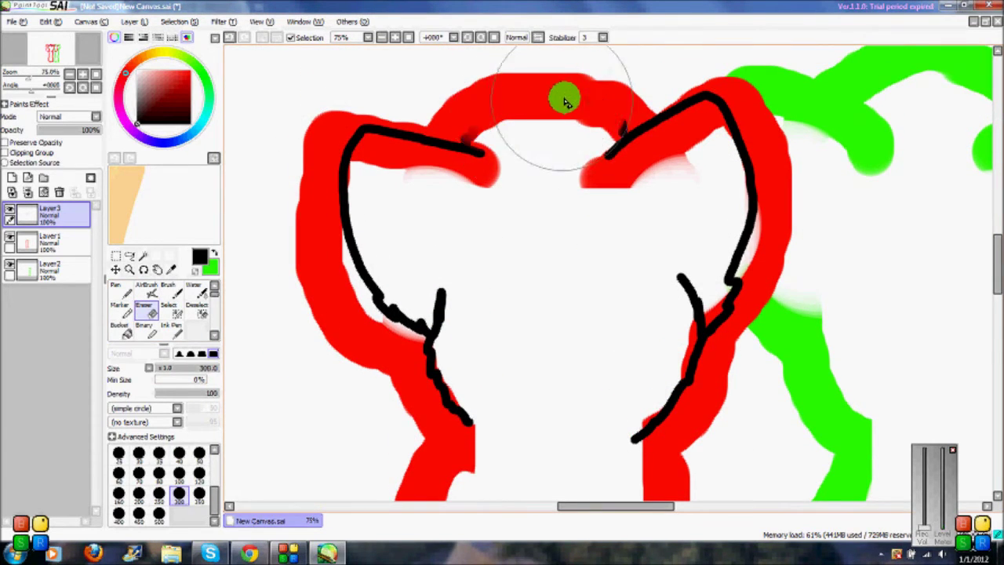
pyautogui.click(117, 287)
pyautogui.moveTo(498, 133)
pyautogui.mouseDown()
pyautogui.moveTo(525, 125)
pyautogui.moveTo(608, 150)
pyautogui.mouseUp()
# Trace both sides of the red figure's body in black from the neck down to its base.
pyautogui.scroll(-6, 515, 102)
pyautogui.click(395, 37)
pyautogui.click(382, 37)
pyautogui.click(382, 37)
pyautogui.scroll(-3, 573, 133)
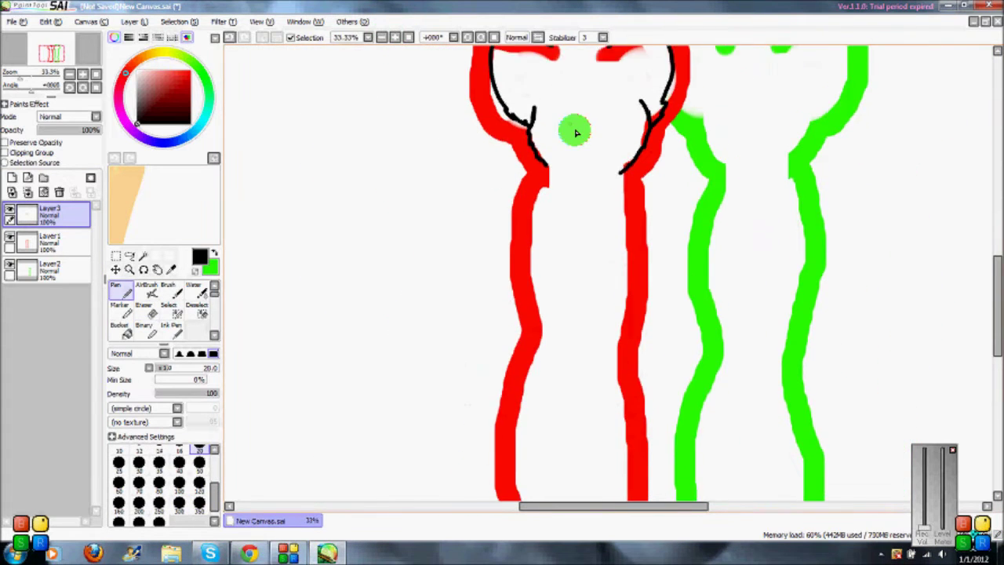
pyautogui.moveTo(627, 275); pyautogui.dragTo(635, 479)
pyautogui.moveTo(541, 121)
pyautogui.mouseDown()
pyautogui.moveTo(531, 186)
pyautogui.moveTo(540, 306)
pyautogui.mouseUp()
pyautogui.moveTo(525, 398)
pyautogui.mouseDown()
pyautogui.moveTo(529, 460)
pyautogui.moveTo(549, 482)
pyautogui.mouseUp()
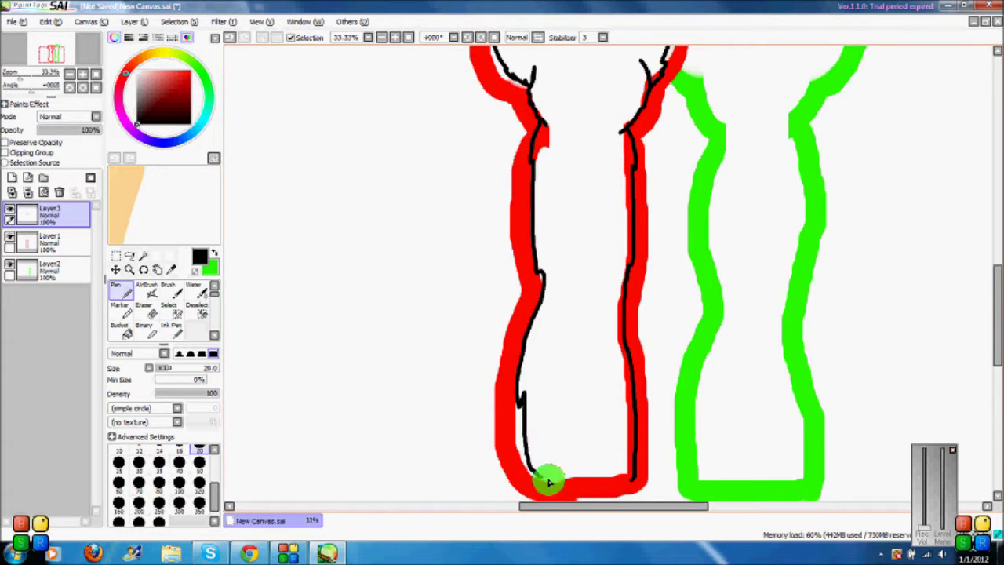
# Draw a curved tail below the red figure's body and erase the base line inside it with the Eraser at size 100.
pyautogui.click(152, 312)
pyautogui.click(179, 473)
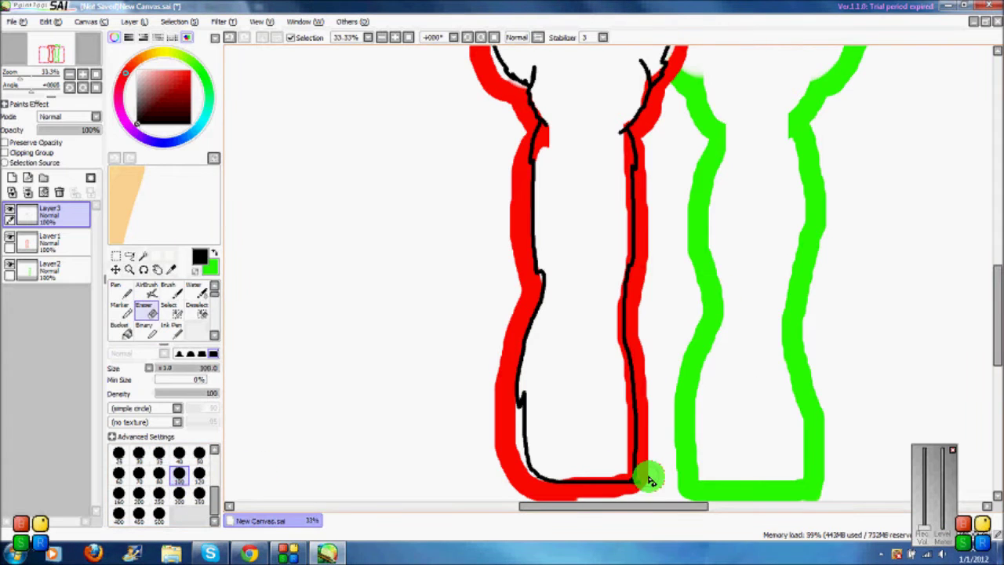
pyautogui.scroll(-3, 642, 486)
pyautogui.click(126, 290)
pyautogui.scroll(-2, 567, 268)
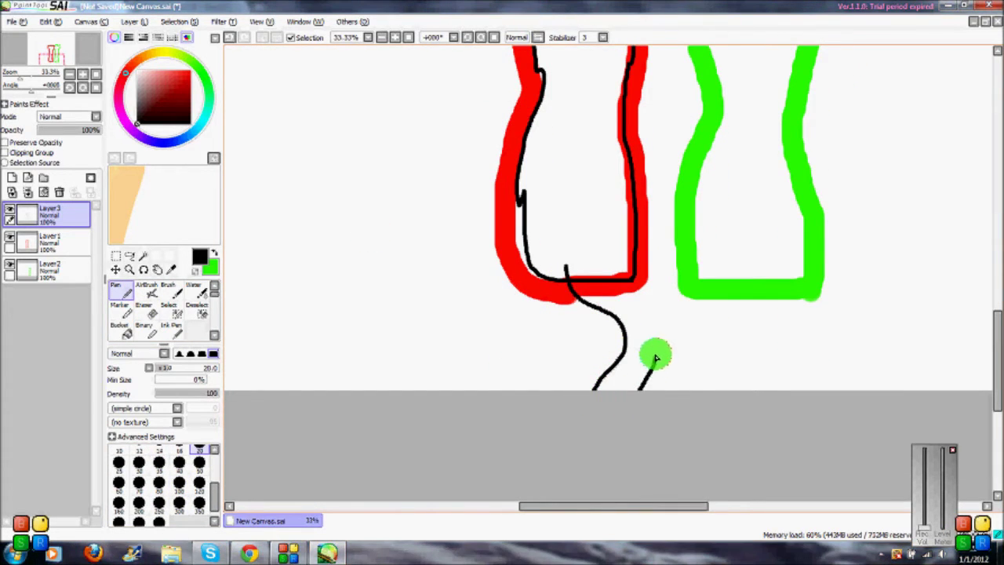
pyautogui.click(157, 313)
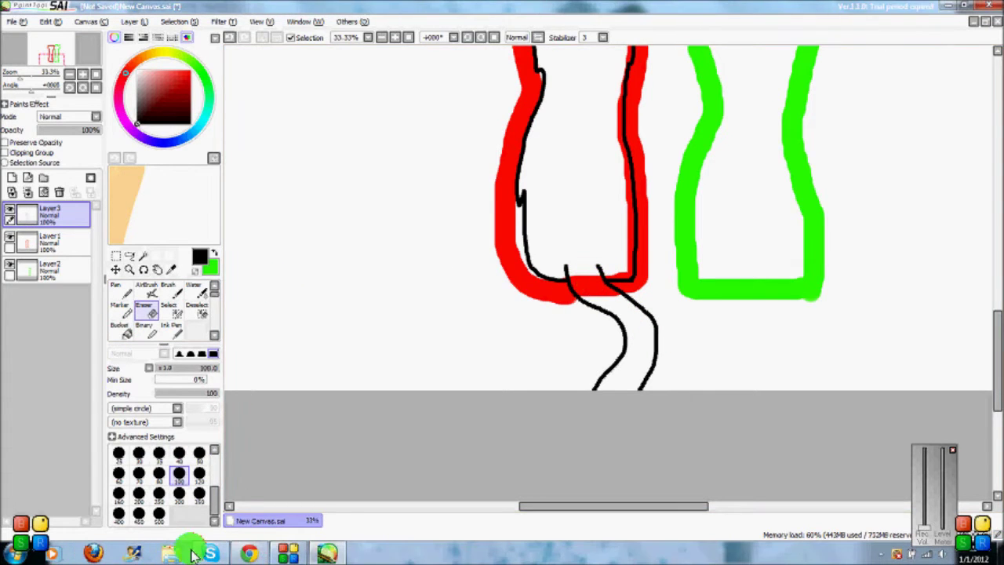
# Switch to Chrome and post the comment "XD" in the SnowClan Territory chat box.
pyautogui.click(248, 554)
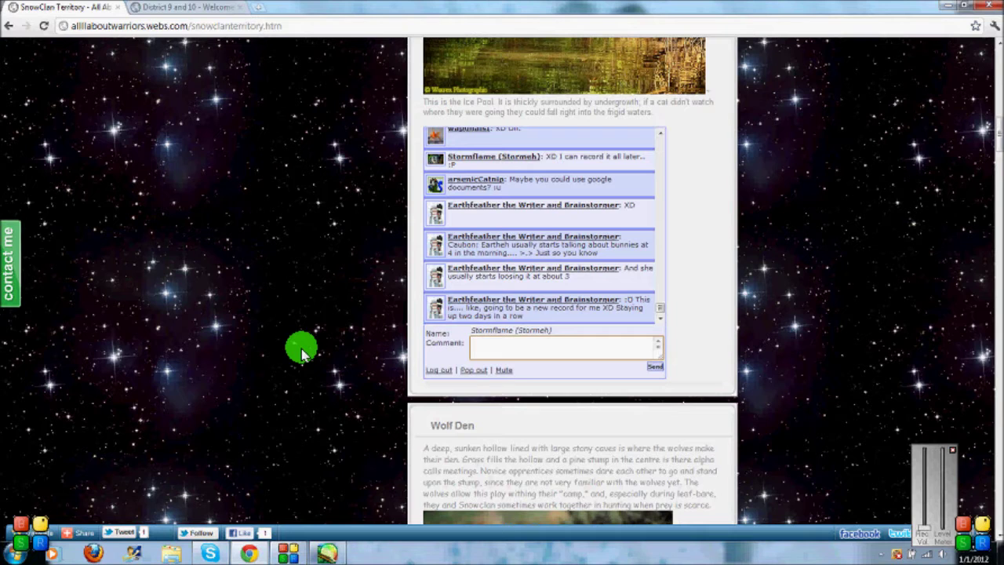
pyautogui.click(568, 343)
pyautogui.write('XD Really')
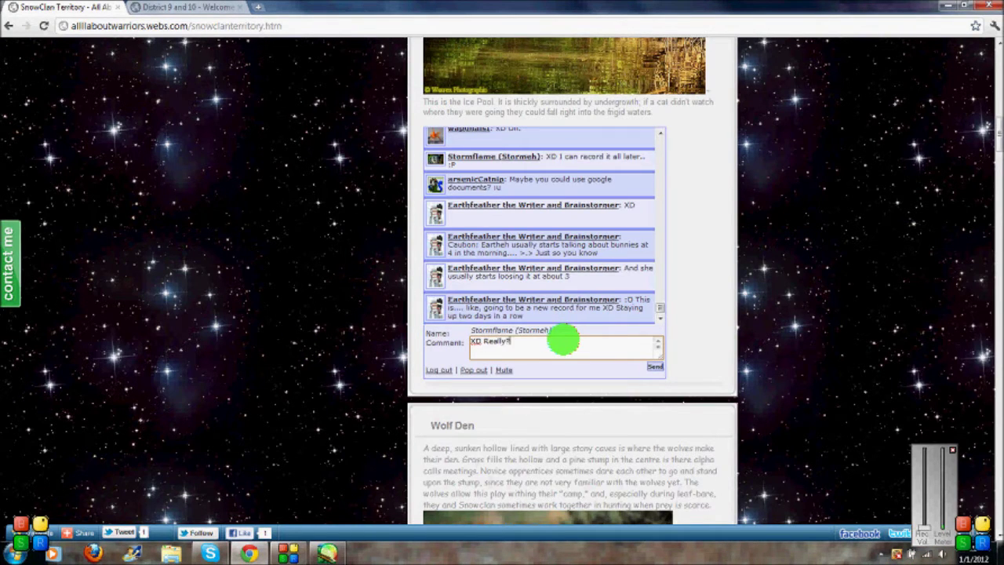
pyautogui.write('?')
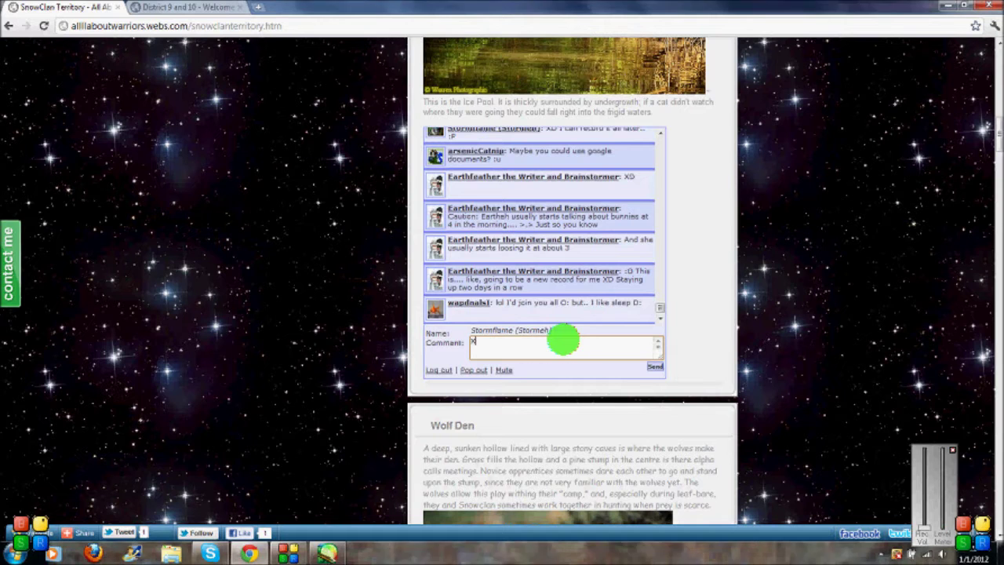
# Switch to PaintTool SAI and trace the curve on top of the green sketch's head with the black Pen at size 20.
pyautogui.click(336, 549)
pyautogui.click(130, 286)
pyautogui.moveTo(571, 278)
pyautogui.mouseDown()
pyautogui.moveTo(549, 278)
pyautogui.moveTo(429, 477)
pyautogui.mouseUp()
pyautogui.click(394, 37)
pyautogui.moveTo(514, 48)
pyautogui.mouseDown()
pyautogui.moveTo(533, 112)
pyautogui.moveTo(616, 113)
pyautogui.mouseUp()
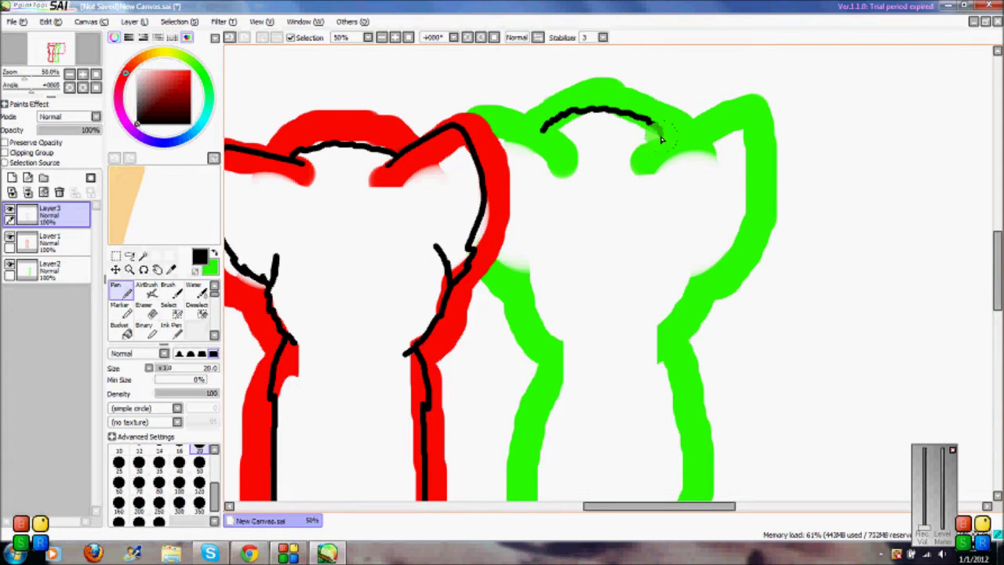
pyautogui.hotkey('ctrl', 'z')
# Trace the green figure's two ears, cheek fur and the start of its neck in black.
pyautogui.moveTo(695, 120)
pyautogui.mouseDown()
pyautogui.moveTo(732, 156)
pyautogui.moveTo(731, 209)
pyautogui.moveTo(698, 277)
pyautogui.moveTo(687, 282)
pyautogui.moveTo(676, 246)
pyautogui.mouseUp()
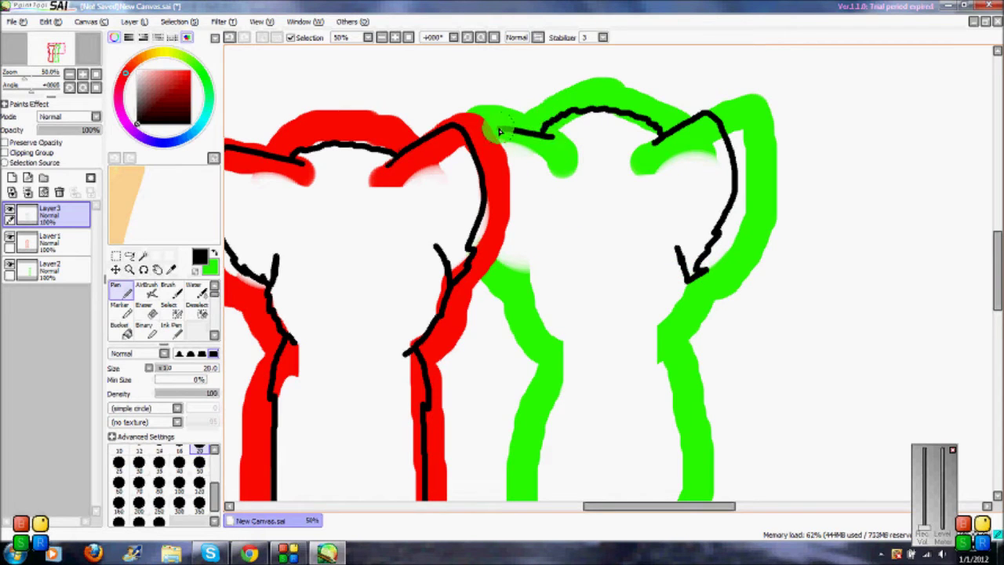
pyautogui.moveTo(499, 131)
pyautogui.mouseDown()
pyautogui.moveTo(493, 166)
pyautogui.moveTo(511, 240)
pyautogui.mouseUp()
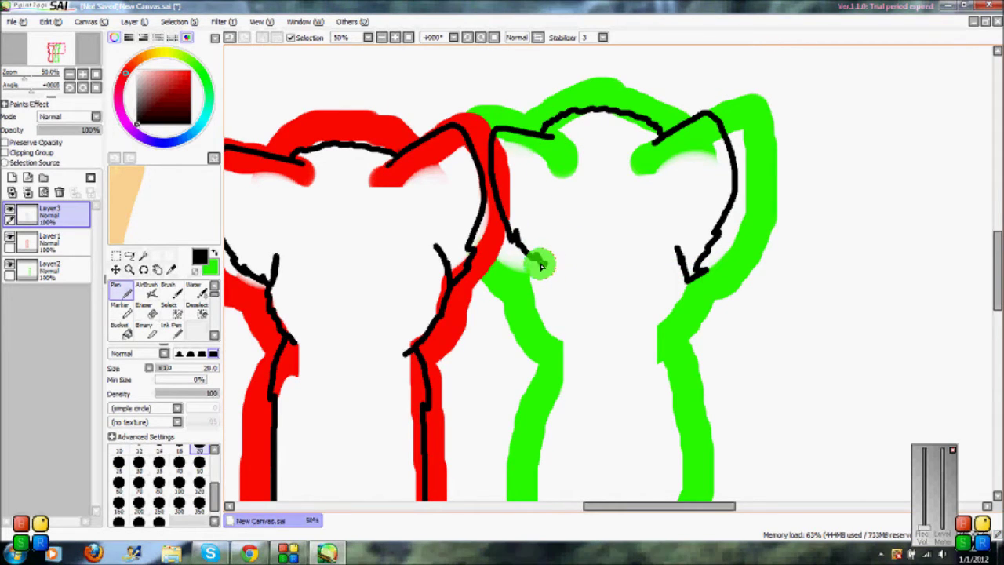
pyautogui.moveTo(546, 264); pyautogui.dragTo(570, 308)
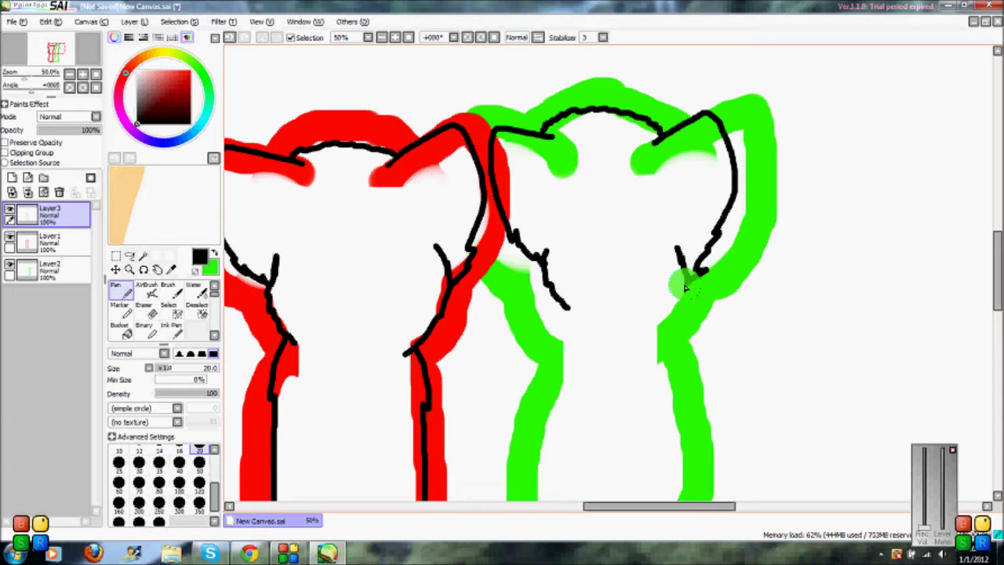
# Trace the rest of the green figure's neck, both sides of its body and its base in black.
pyautogui.moveTo(646, 304); pyautogui.dragTo(640, 44)
pyautogui.click(382, 37)
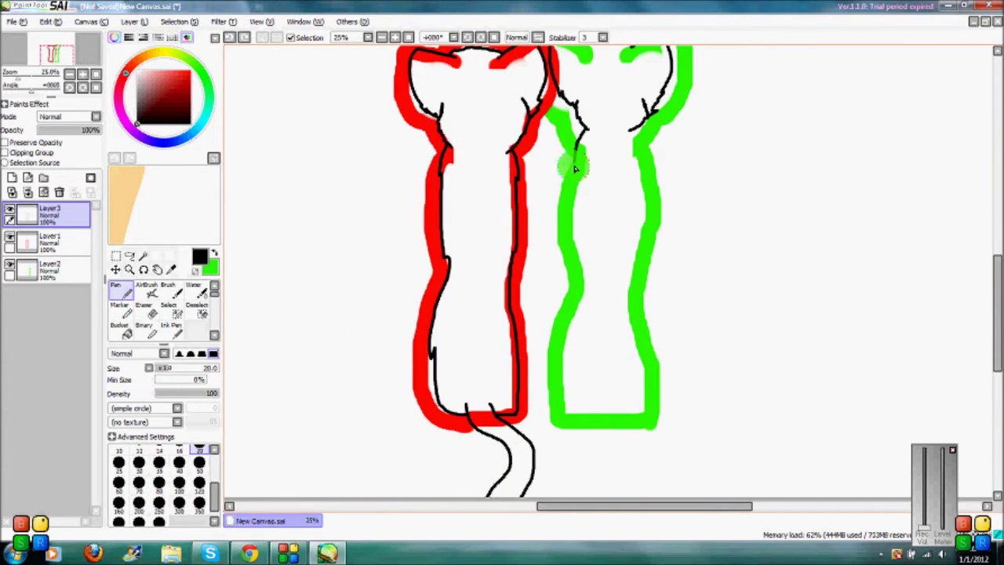
pyautogui.moveTo(563, 378); pyautogui.dragTo(564, 412)
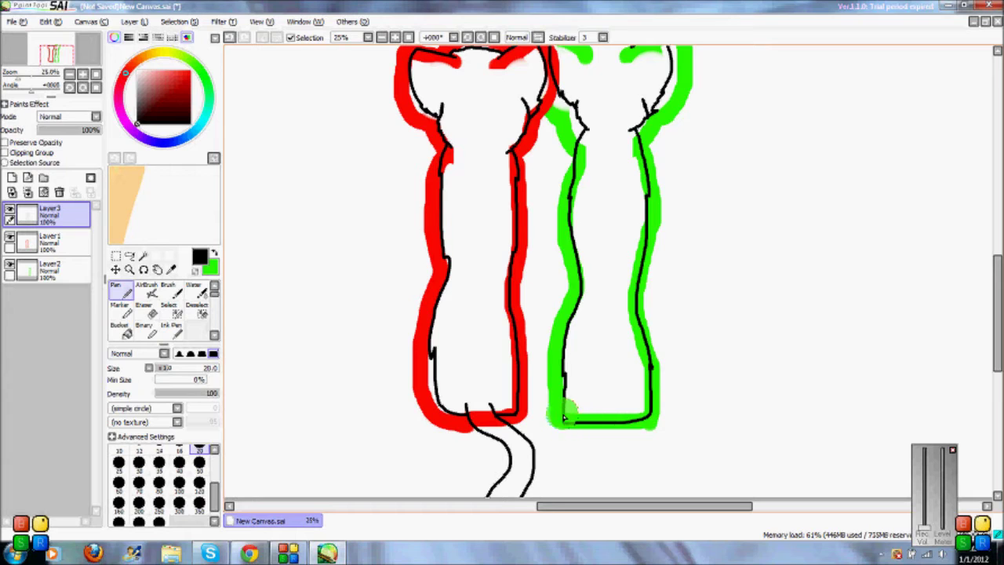
# Draw the green figure's tail twining around the other tail, and erase the overlapping lines and the base line inside it.
pyautogui.moveTo(587, 199); pyautogui.dragTo(586, 105)
pyautogui.click(396, 37)
pyautogui.moveTo(572, 306); pyautogui.dragTo(592, 282)
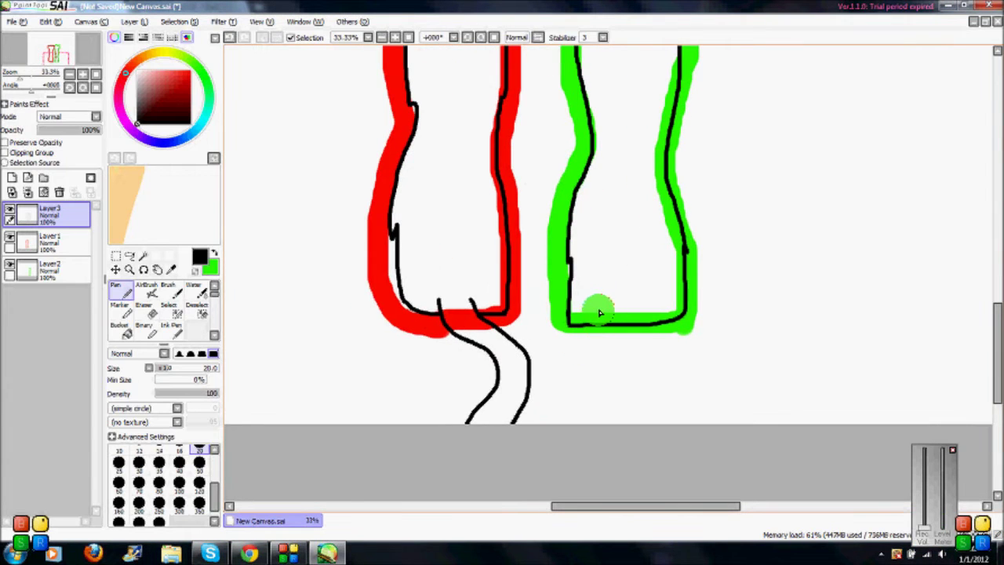
pyautogui.moveTo(474, 404); pyautogui.dragTo(510, 424)
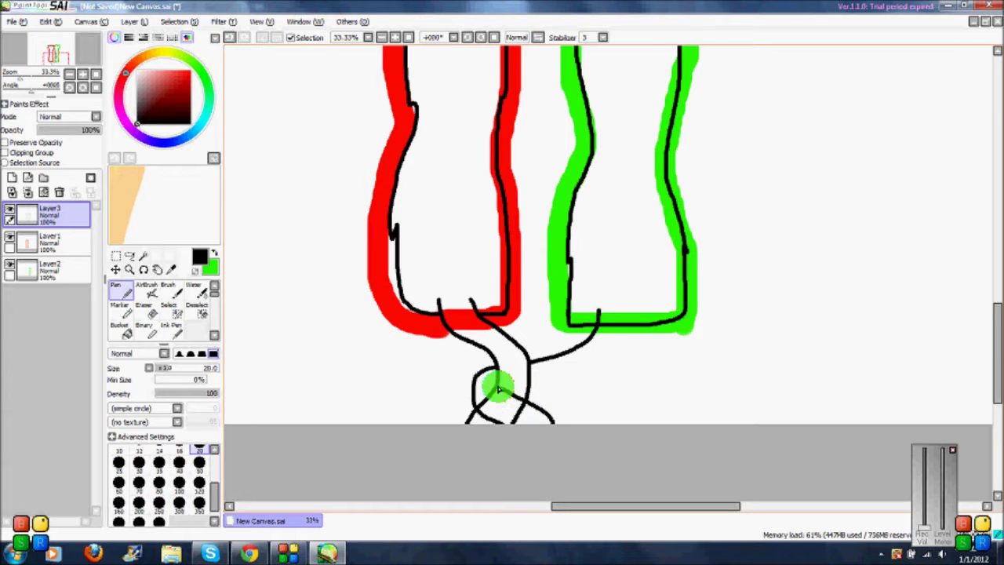
pyautogui.press('e')
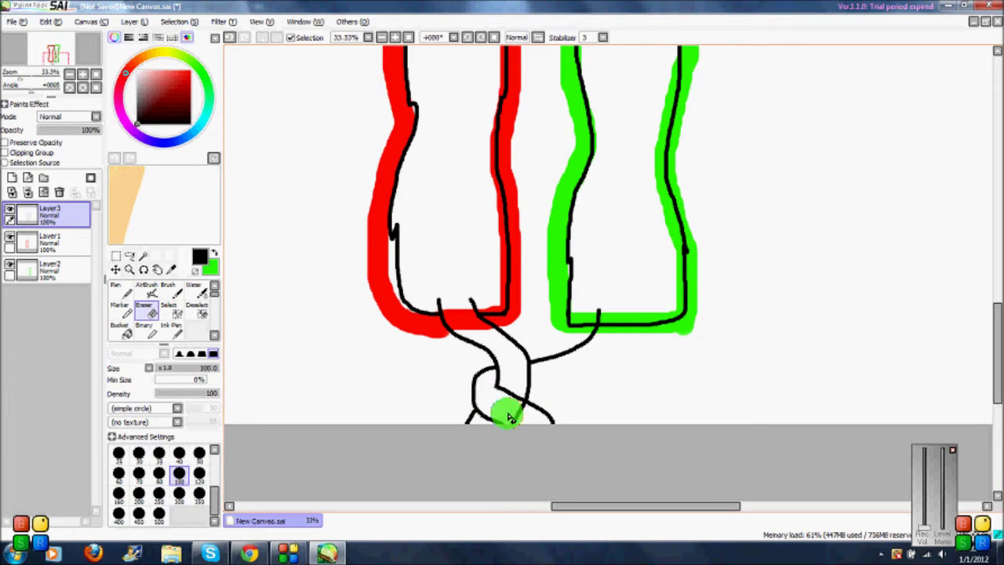
pyautogui.press('n')
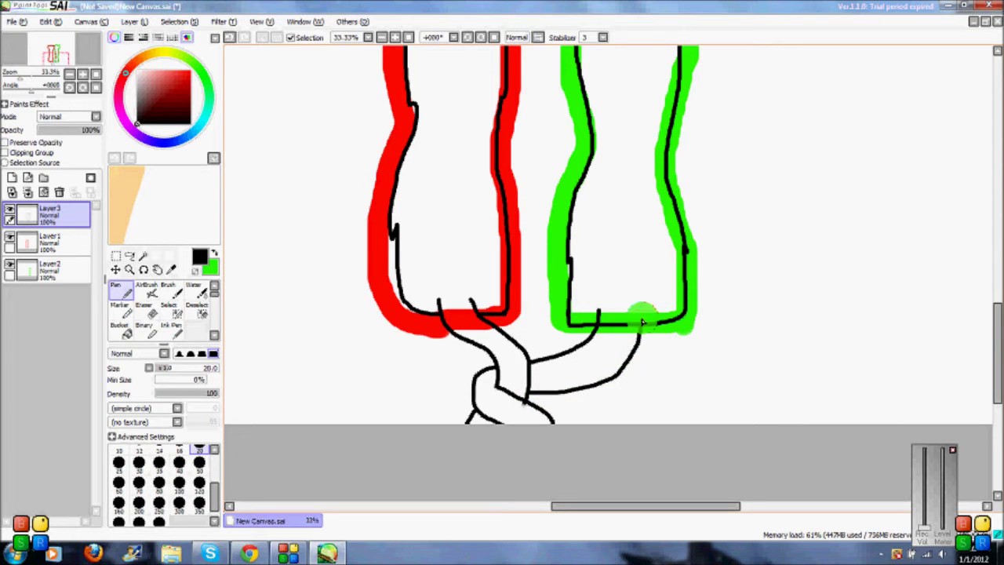
pyautogui.click(146, 309)
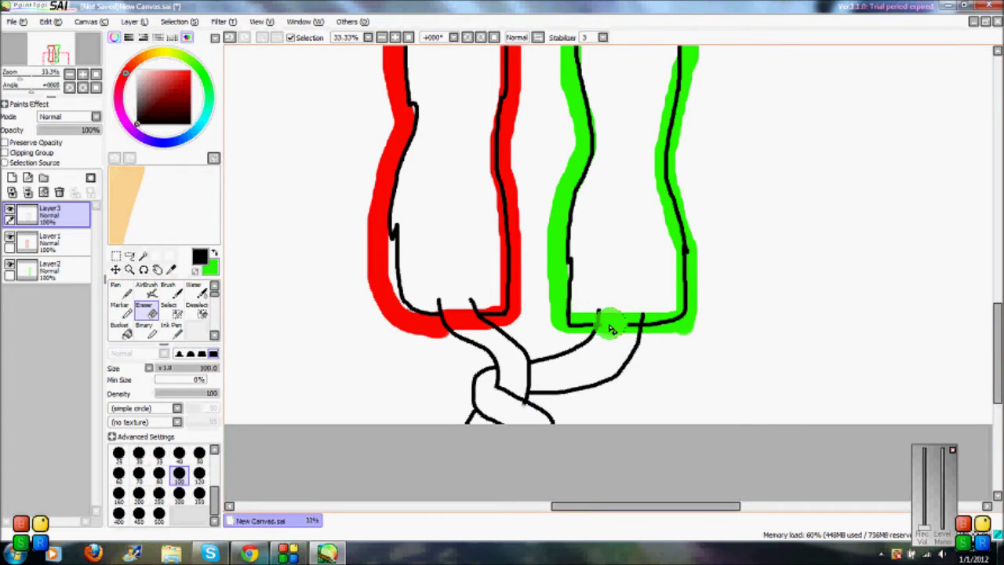
# Delete the red and green sketch layers, Layer1 and Layer2, keeping only the black line art on Layer3.
pyautogui.press('Up')
pyautogui.press('Up')
pyautogui.press('Up')
pyautogui.press('Up')
pyautogui.press('Up')
pyautogui.press('Up')
pyautogui.press('Up')
pyautogui.press('Up')
pyautogui.press('Up')
pyautogui.press('Up')
pyautogui.press('Up')
pyautogui.press('Up')
pyautogui.press('Up')
pyautogui.press('Up')
pyautogui.press('Up')
pyautogui.press('Left')
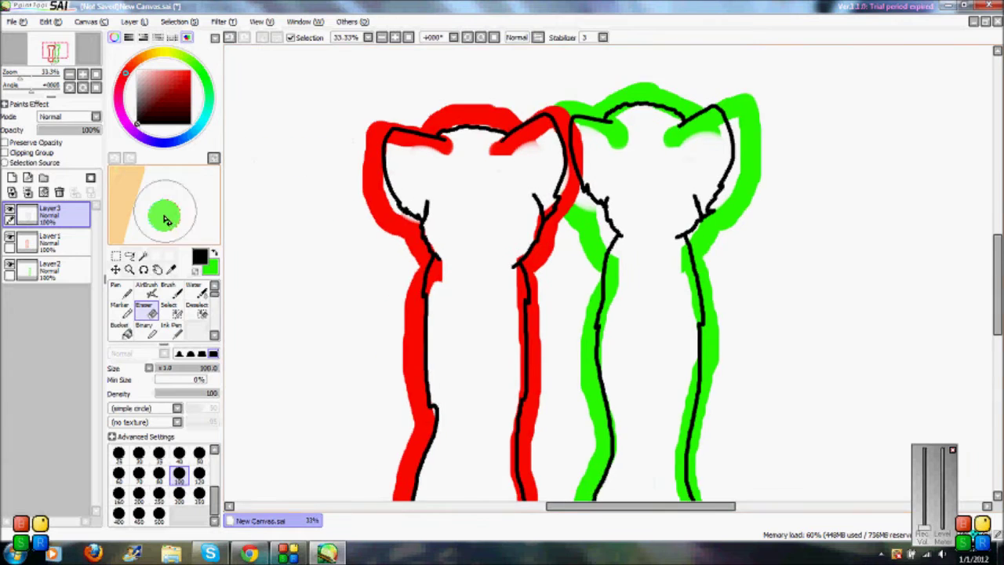
pyautogui.press('Down')
pyautogui.press('Down')
pyautogui.press('Down')
pyautogui.press('Down')
pyautogui.press('Left')
pyautogui.click(48, 239)
pyautogui.click(59, 192)
pyautogui.click(59, 192)
# Switch to Chrome and post a short reply in the SnowClan Territory chat box.
pyautogui.click(249, 554)
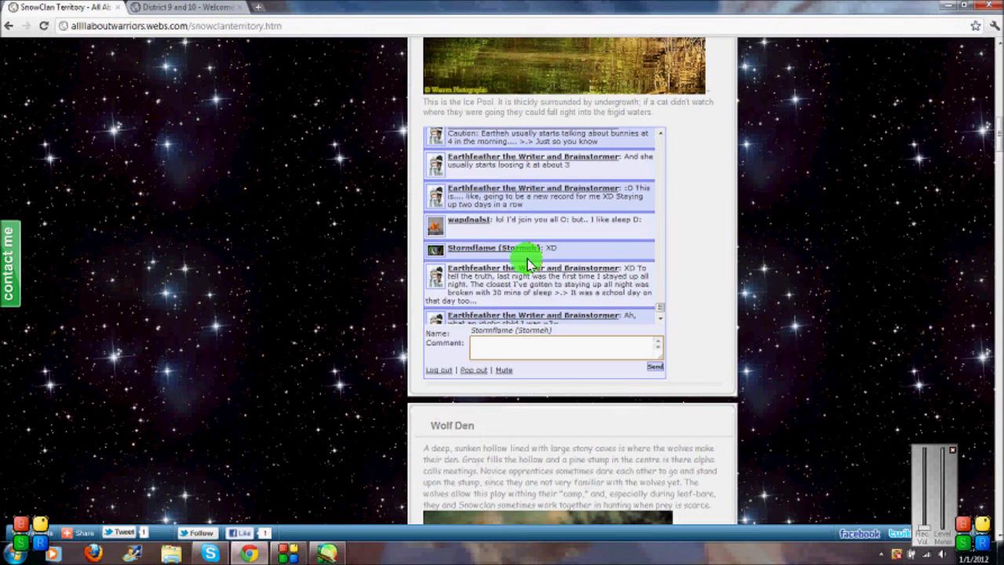
pyautogui.click(612, 338)
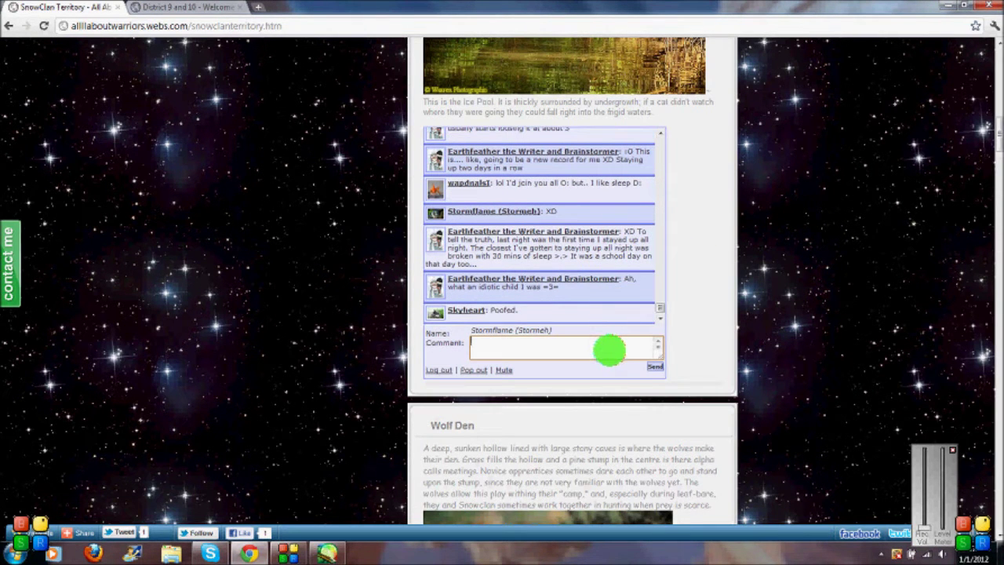
pyautogui.write('We')
pyautogui.press('Return')
# Post the comment ":3 He smiled, and kissed her forehead." in the red chat box of the District 9 and 10 page.
pyautogui.click(145, 7)
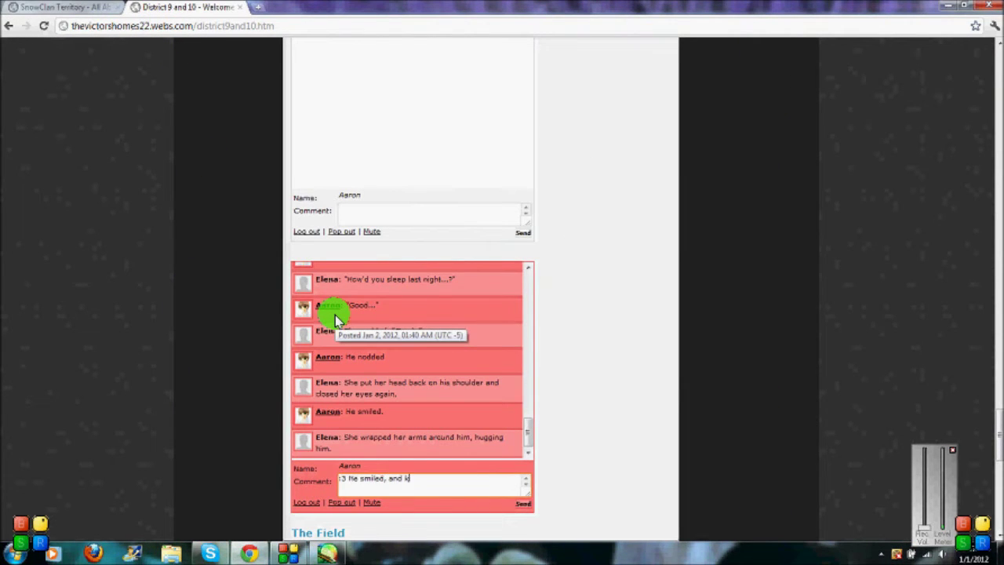
pyautogui.write('ead.')
pyautogui.press('Return')
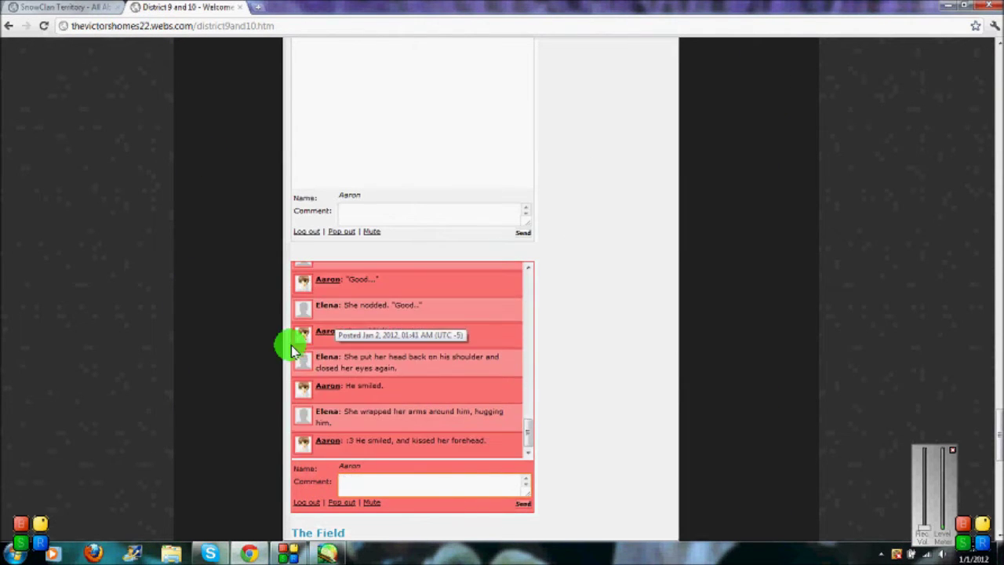
# Switch to PaintTool SAI, select the left cat's body and tail with the Magic Wand, and touch up the selection at the tail's base.
pyautogui.click(327, 553)
pyautogui.click(142, 256)
pyautogui.click(466, 259)
pyautogui.scroll(-5, 539, 432)
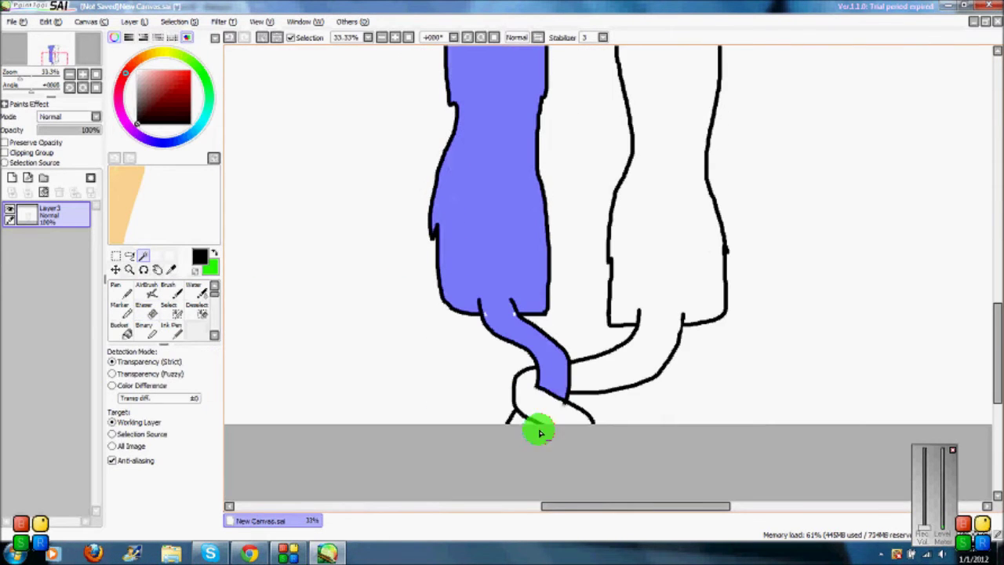
pyautogui.click(169, 306)
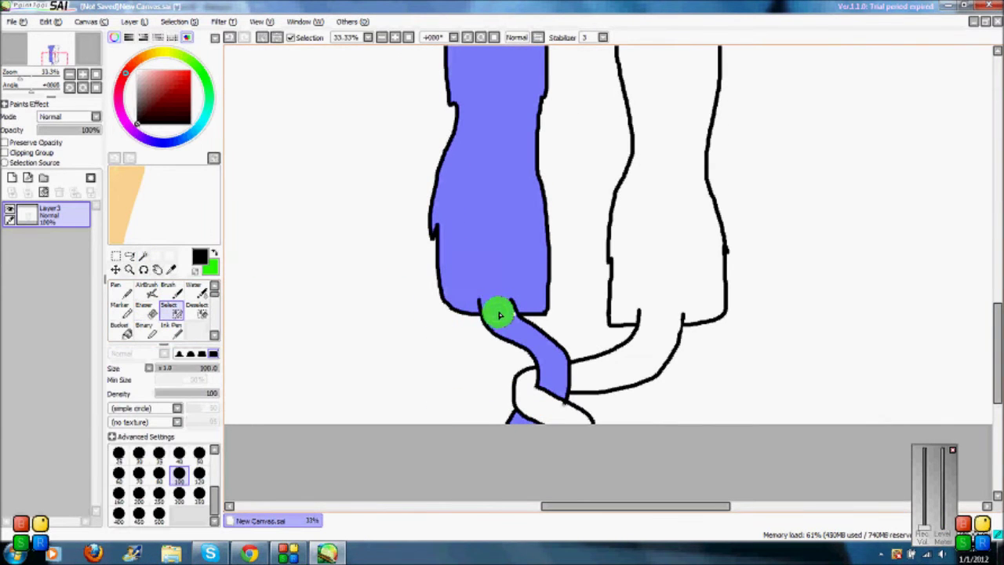
# Fill the selected left cat with orange using the Bucket.
pyautogui.scroll(6, 499, 313)
pyautogui.click(154, 55)
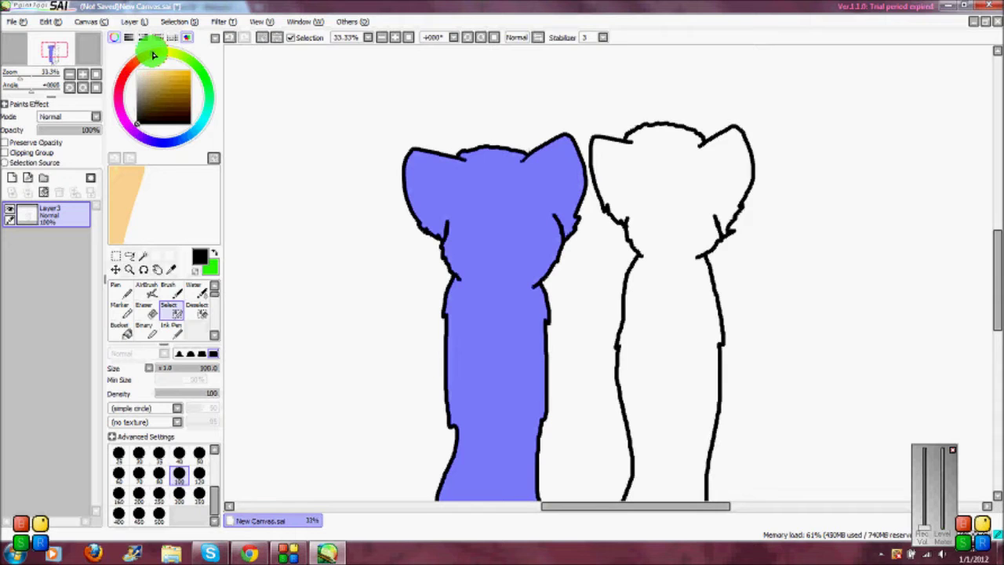
pyautogui.moveTo(155, 55); pyautogui.dragTo(144, 57)
pyautogui.click(123, 328)
pyautogui.click(511, 327)
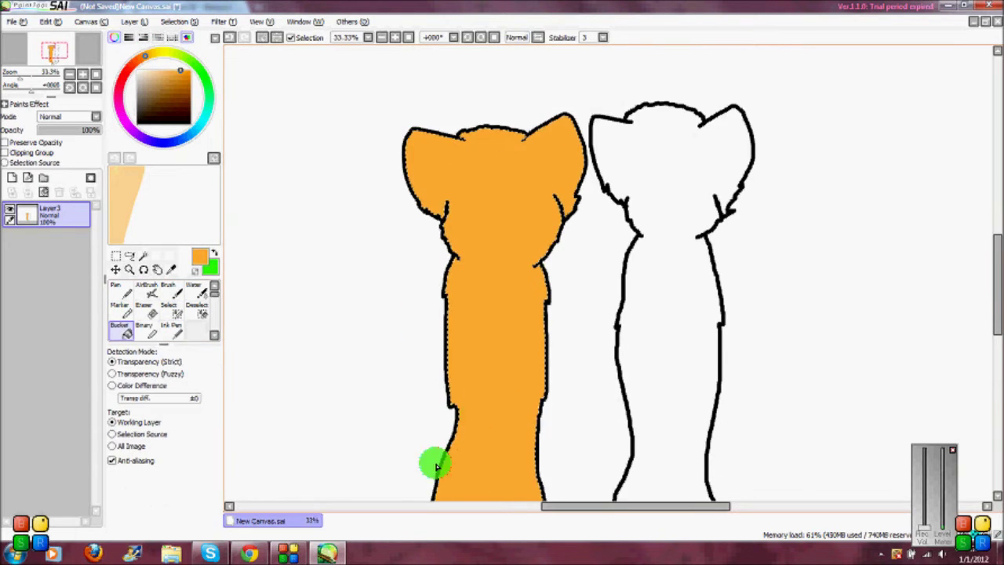
# Paint darker brown-orange stripes along the left cat's head, ears and upper body with the Pen at size 80.
pyautogui.scroll(-6, 432, 464)
pyautogui.scroll(6, 569, 274)
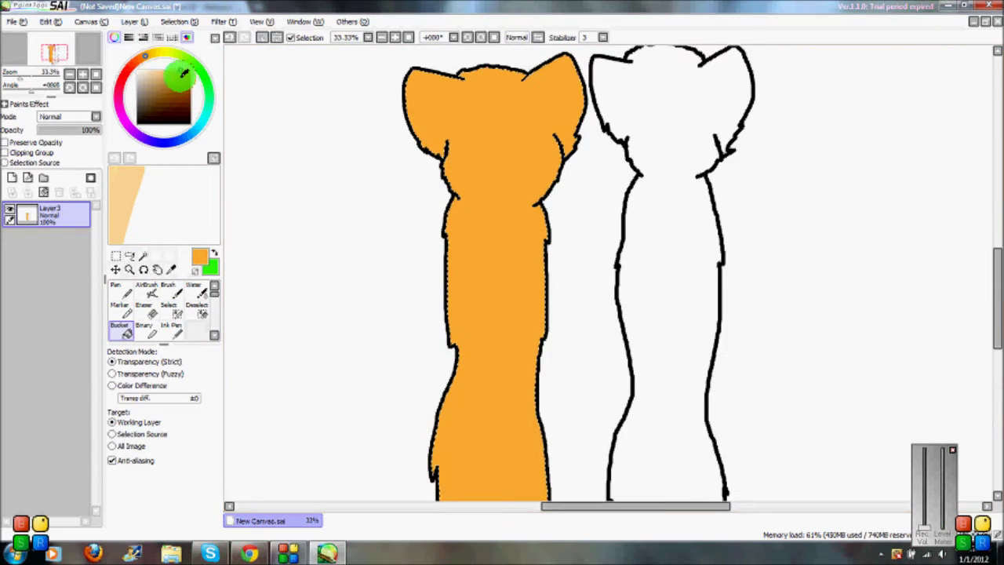
pyautogui.click(123, 291)
pyautogui.click(159, 483)
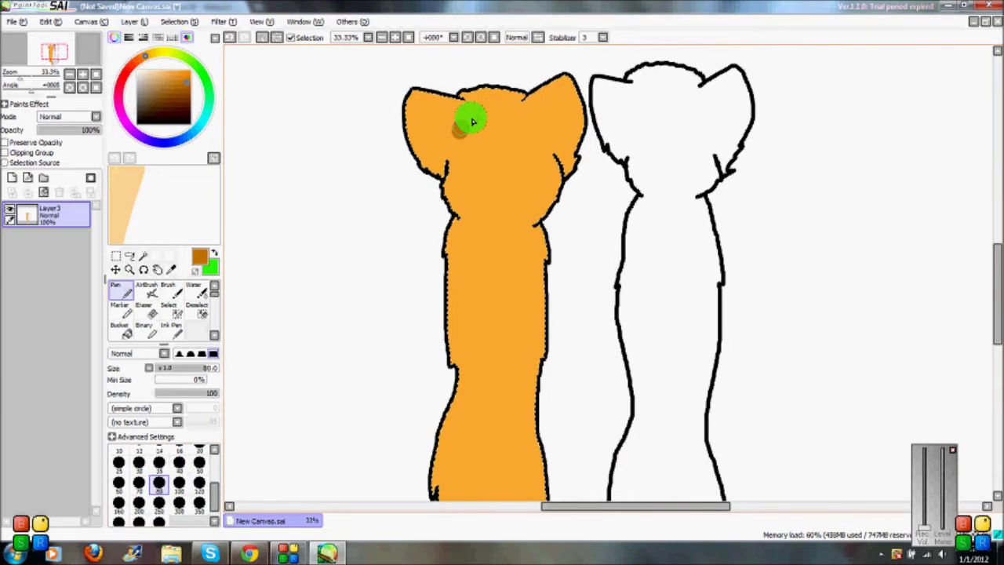
pyautogui.moveTo(525, 126)
pyautogui.mouseDown()
pyautogui.moveTo(551, 98)
pyautogui.moveTo(538, 119)
pyautogui.moveTo(552, 135)
pyautogui.mouseUp()
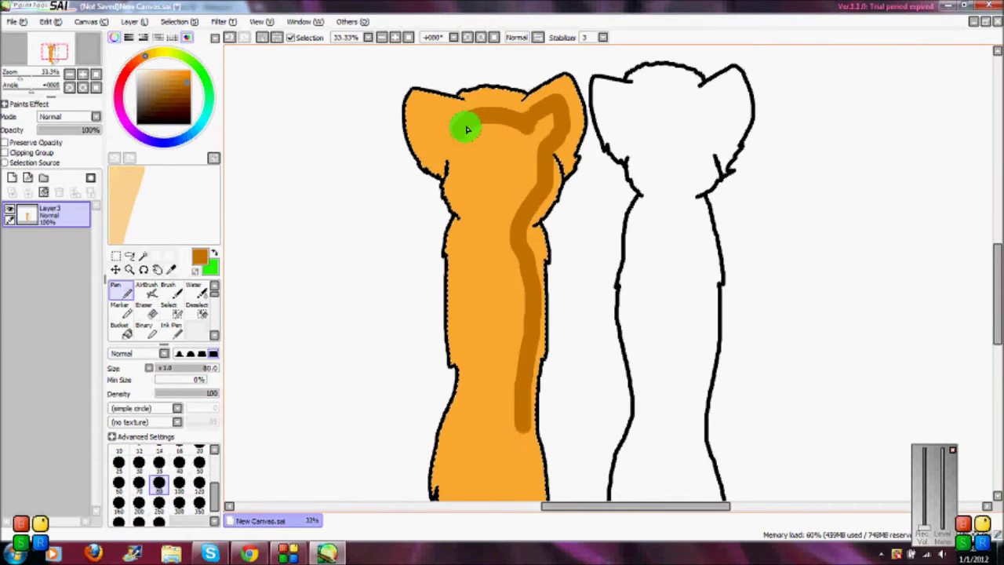
pyautogui.moveTo(475, 374); pyautogui.dragTo(473, 403)
# Continue the brown-orange Pen stripes down the left cat's lower body and along its tail.
pyautogui.scroll(-3, 449, 377)
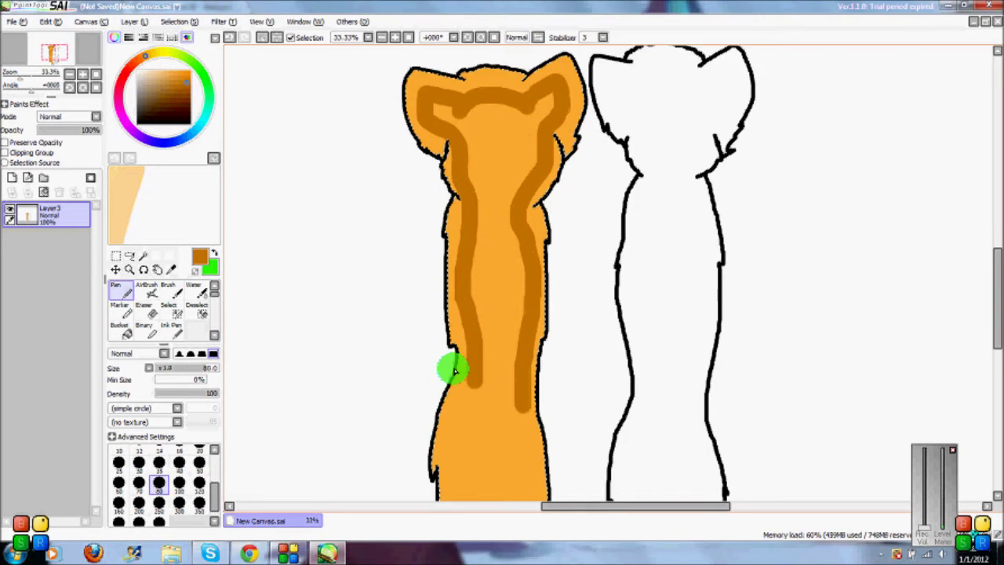
pyautogui.moveTo(469, 343); pyautogui.dragTo(431, 436)
pyautogui.scroll(-3, 487, 360)
pyautogui.scroll(-5, 525, 312)
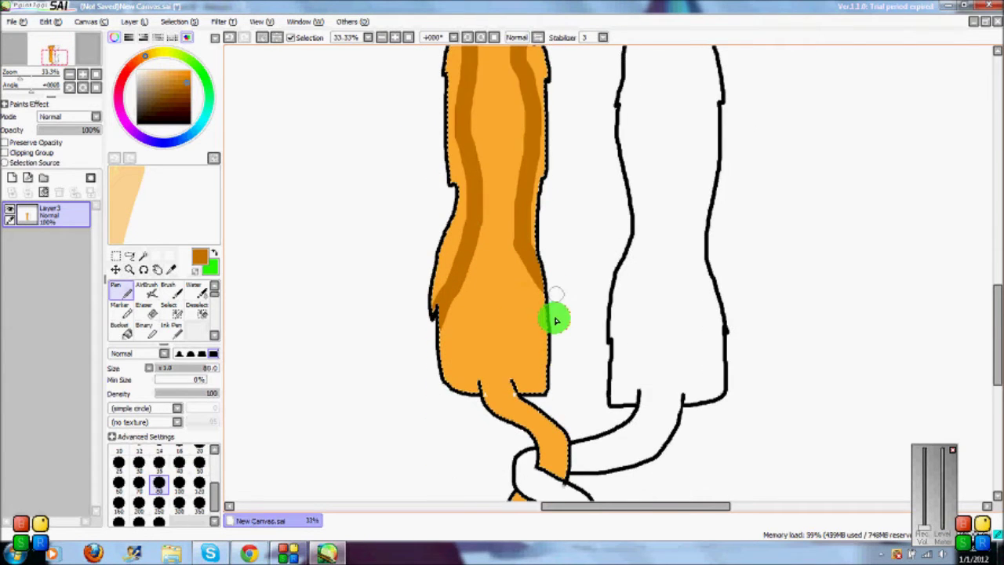
pyautogui.moveTo(544, 310)
pyautogui.mouseDown()
pyautogui.moveTo(553, 344)
pyautogui.moveTo(513, 403)
pyautogui.mouseUp()
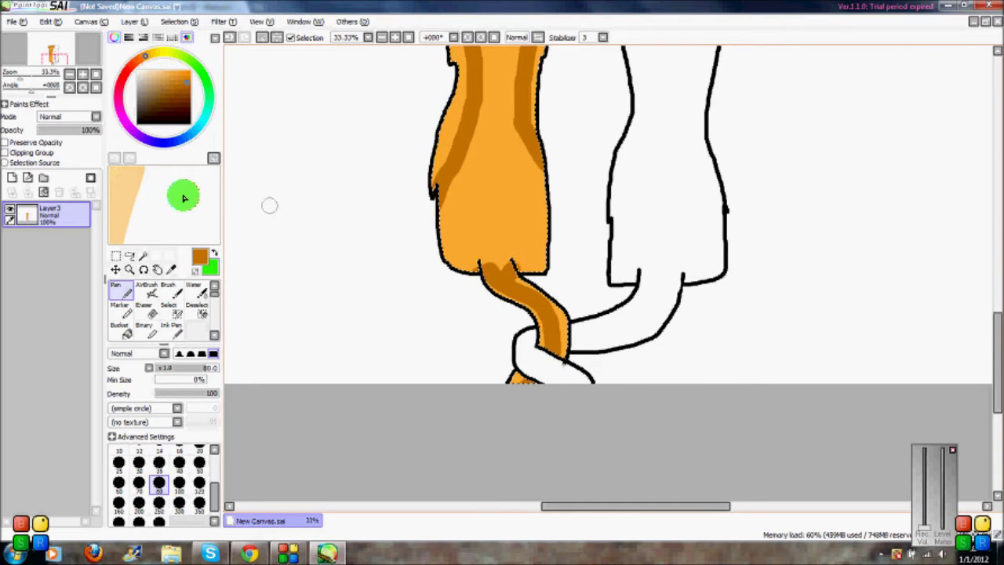
# Fill the area between the left cat's stripes with the same brown-orange using the Bucket and clear the selection.
pyautogui.scroll(1, 269, 205)
pyautogui.click(120, 330)
pyautogui.click(475, 238)
pyautogui.scroll(15, 466, 246)
pyautogui.scroll(-12, 344, 243)
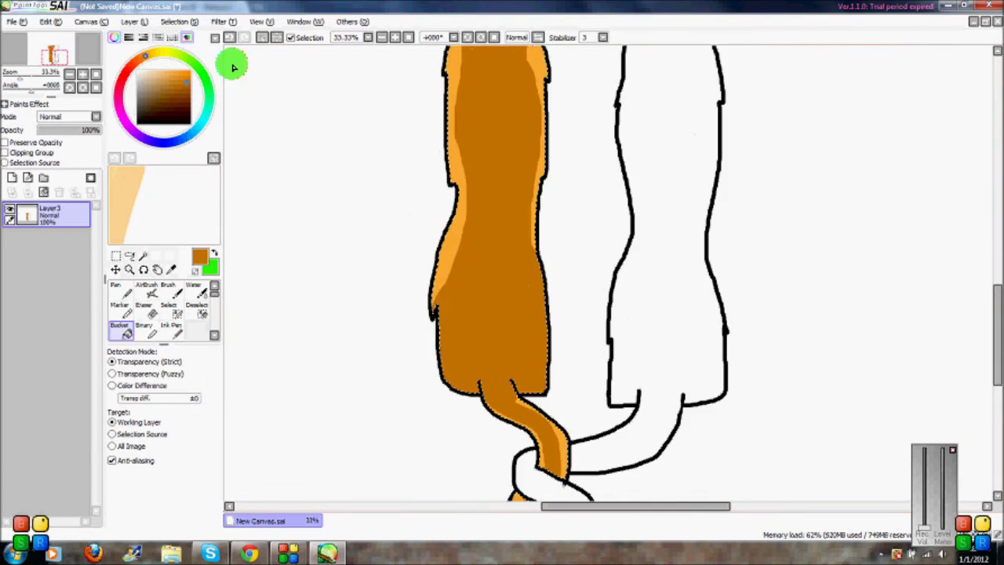
pyautogui.scroll(-1, 233, 68)
pyautogui.click(261, 37)
# Select the right cat's body and tail with the Magic Wand and touch up the tail selection with the Select brush.
pyautogui.scroll(11, 236, 149)
pyautogui.hscroll(3, 211, 235)
pyautogui.click(143, 257)
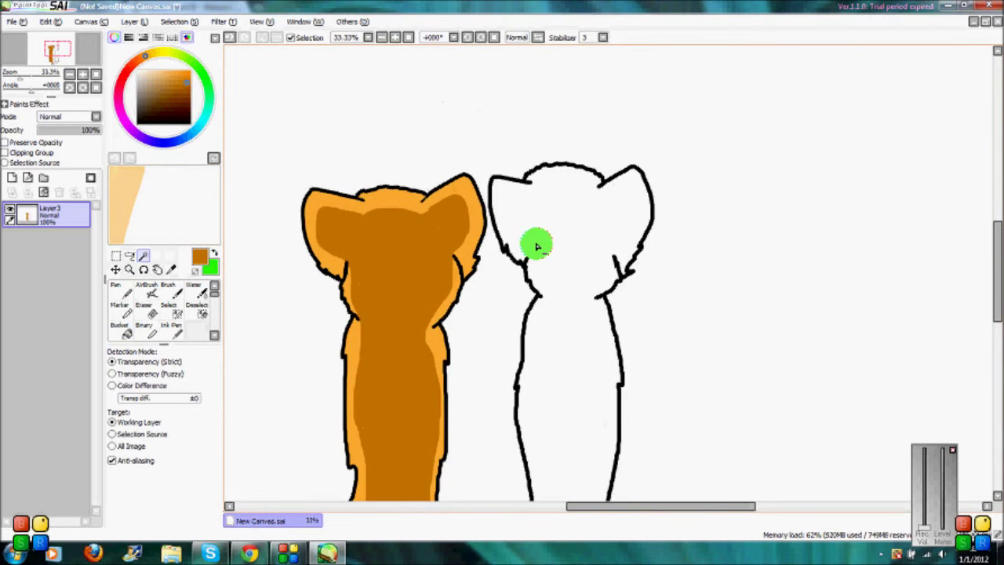
pyautogui.click(537, 246)
pyautogui.scroll(-6, 448, 481)
pyautogui.click(172, 311)
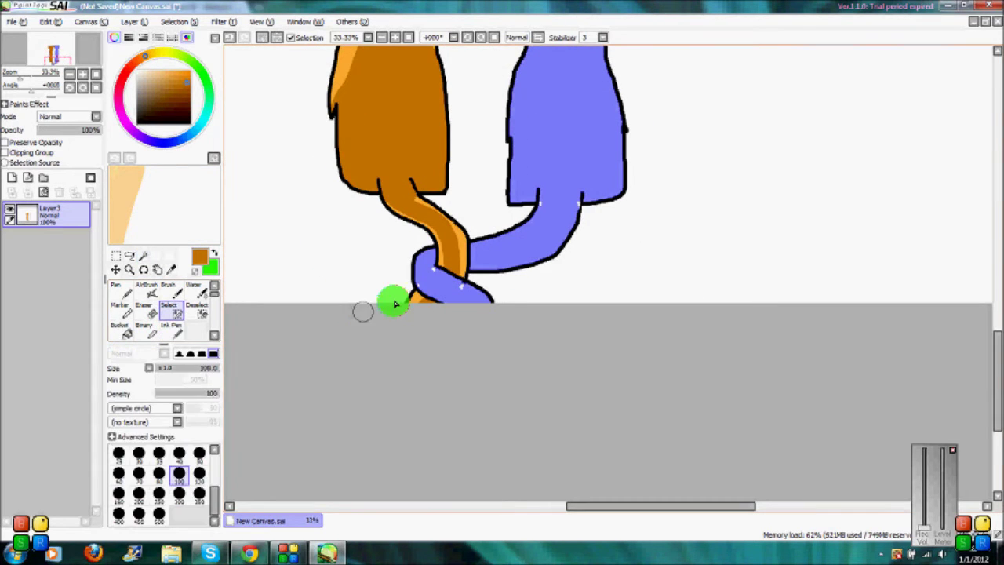
pyautogui.scroll(1, 486, 278)
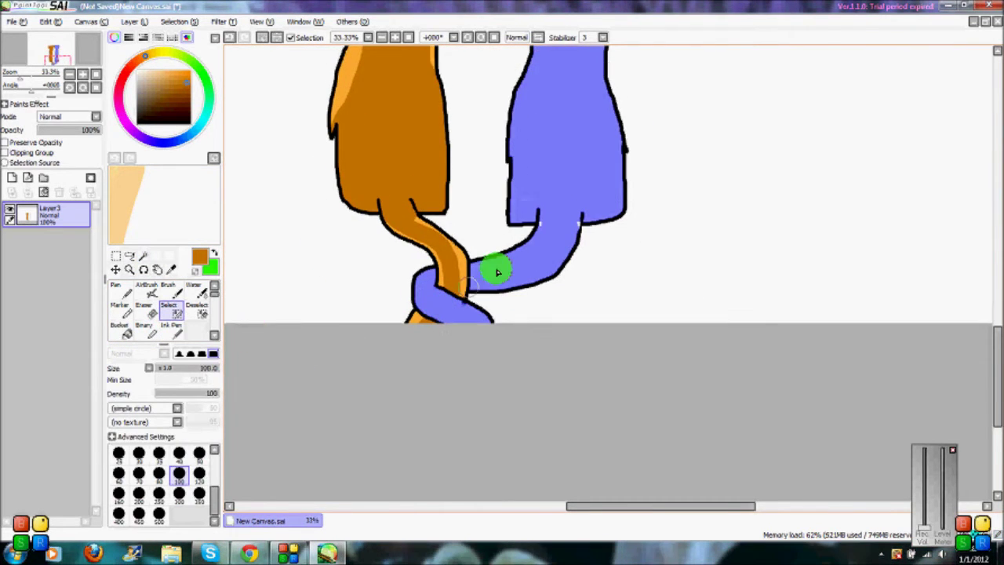
pyautogui.scroll(5, 553, 219)
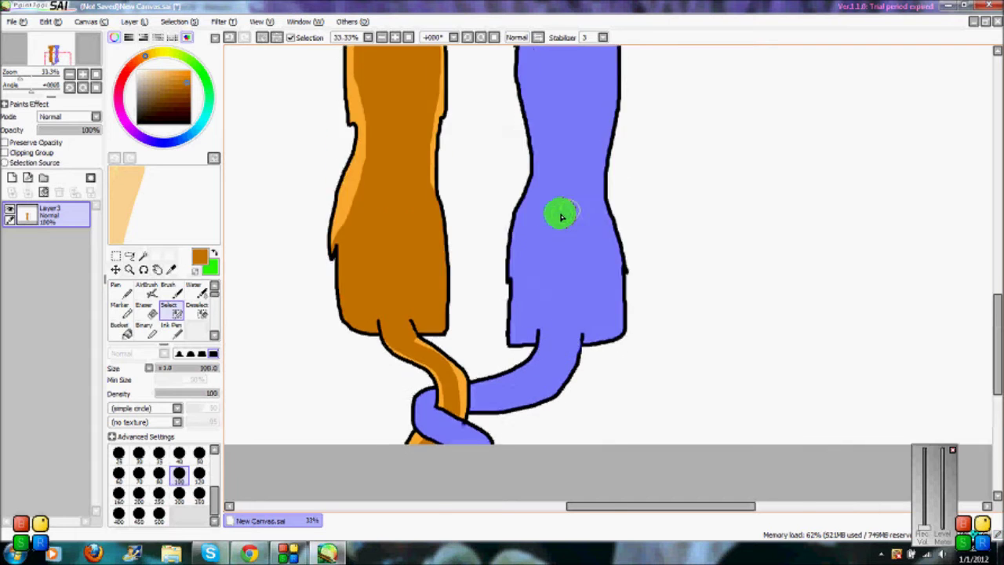
# Fill the selected right cat, including the tail loop around the orange tail, with dark grey using the Bucket.
pyautogui.click(136, 117)
pyautogui.click(121, 288)
pyautogui.click(123, 327)
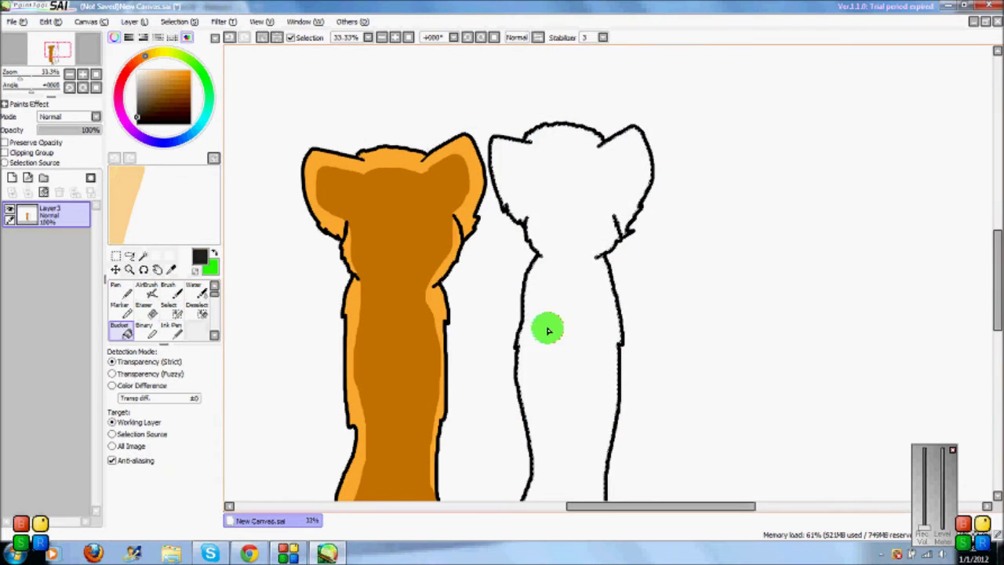
pyautogui.click(547, 332)
pyautogui.scroll(-5, 408, 473)
pyautogui.click(442, 365)
# Paint a darker, near-black contour inside the right cat's head, body and tail with the Pen at size 80.
pyautogui.click(115, 287)
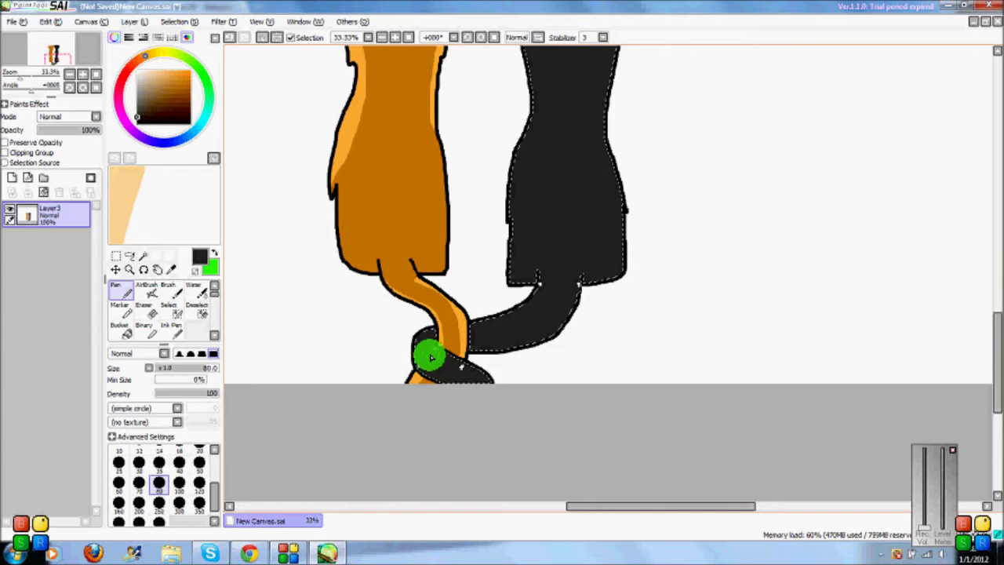
pyautogui.scroll(5, 410, 369)
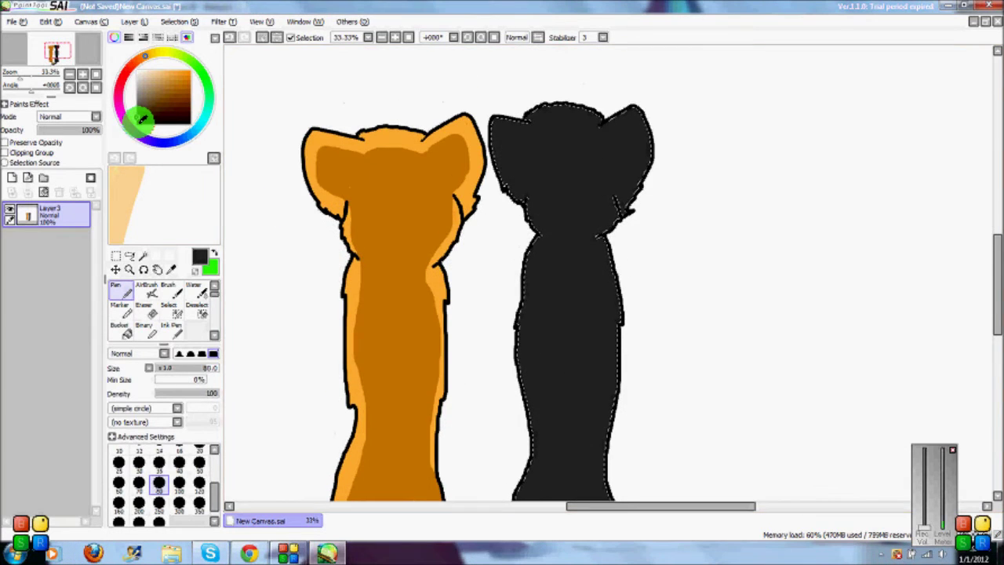
pyautogui.click(542, 143)
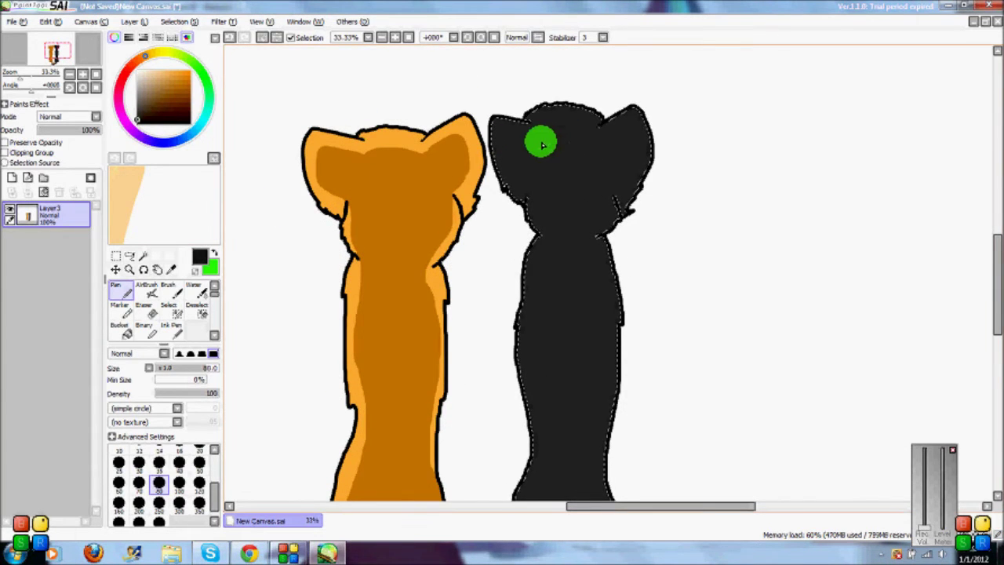
pyautogui.moveTo(604, 182)
pyautogui.mouseDown()
pyautogui.moveTo(586, 235)
pyautogui.moveTo(596, 294)
pyautogui.mouseUp()
pyautogui.moveTo(542, 141)
pyautogui.mouseDown()
pyautogui.moveTo(515, 162)
pyautogui.moveTo(535, 343)
pyautogui.mouseUp()
pyautogui.scroll(-5, 497, 448)
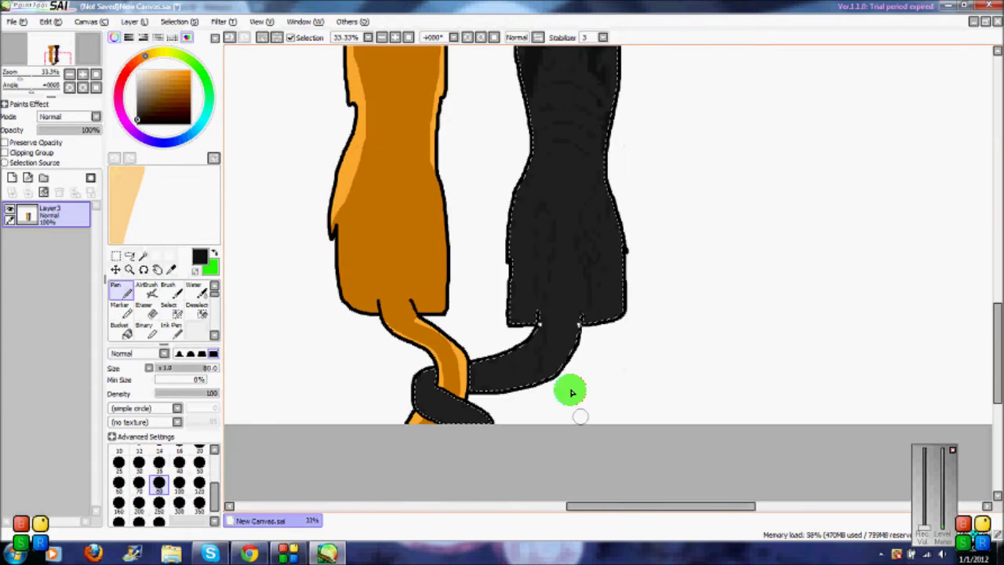
pyautogui.moveTo(511, 374)
pyautogui.mouseDown()
pyautogui.moveTo(466, 378)
pyautogui.moveTo(434, 400)
pyautogui.mouseUp()
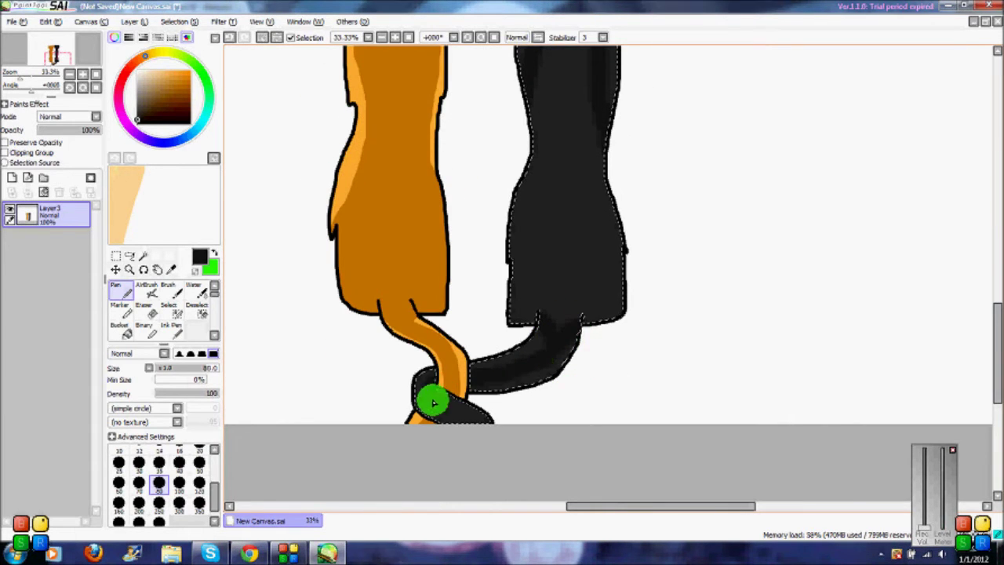
# Fill the area inside the right cat's near-black contour with the same colour using the Bucket.
pyautogui.click(125, 330)
pyautogui.click(557, 266)
pyautogui.scroll(1, 557, 267)
pyautogui.scroll(5, 549, 265)
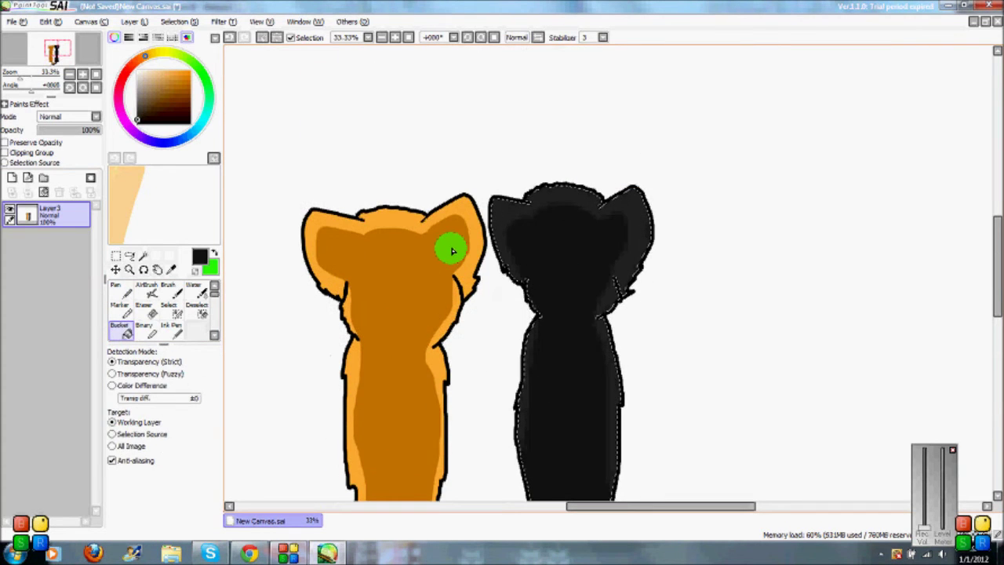
# Paint black ear tips and short black stripes along both sides of the right cat's body with the Pen.
pyautogui.click(118, 289)
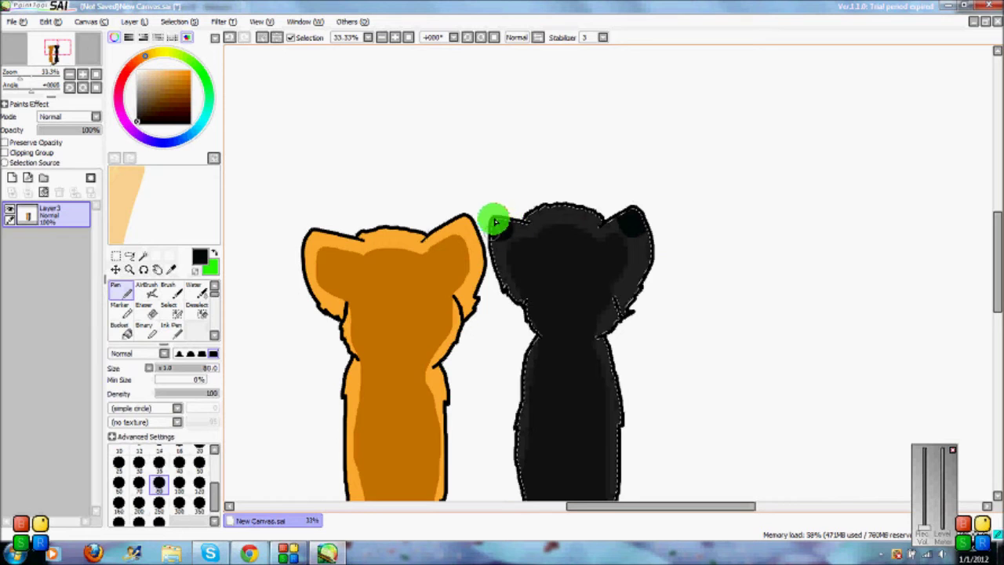
pyautogui.scroll(-3, 632, 345)
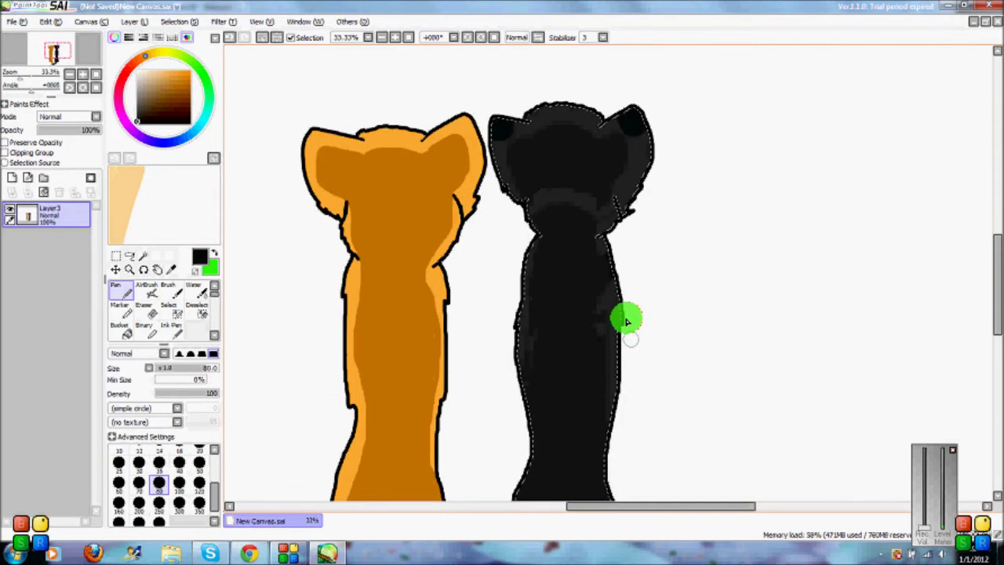
pyautogui.scroll(-2, 636, 352)
pyautogui.scroll(-3, 616, 314)
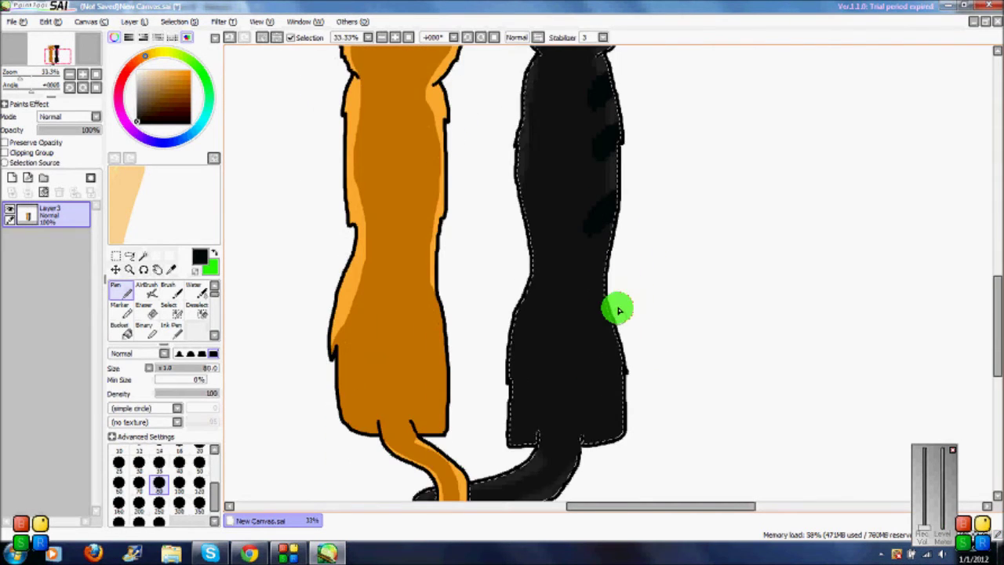
pyautogui.scroll(-1, 622, 317)
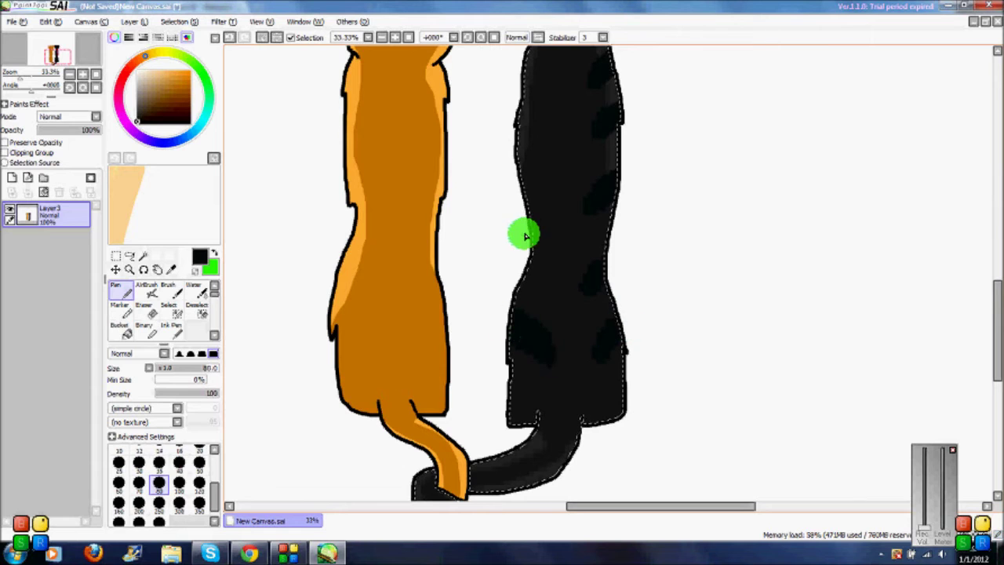
pyautogui.scroll(3, 539, 224)
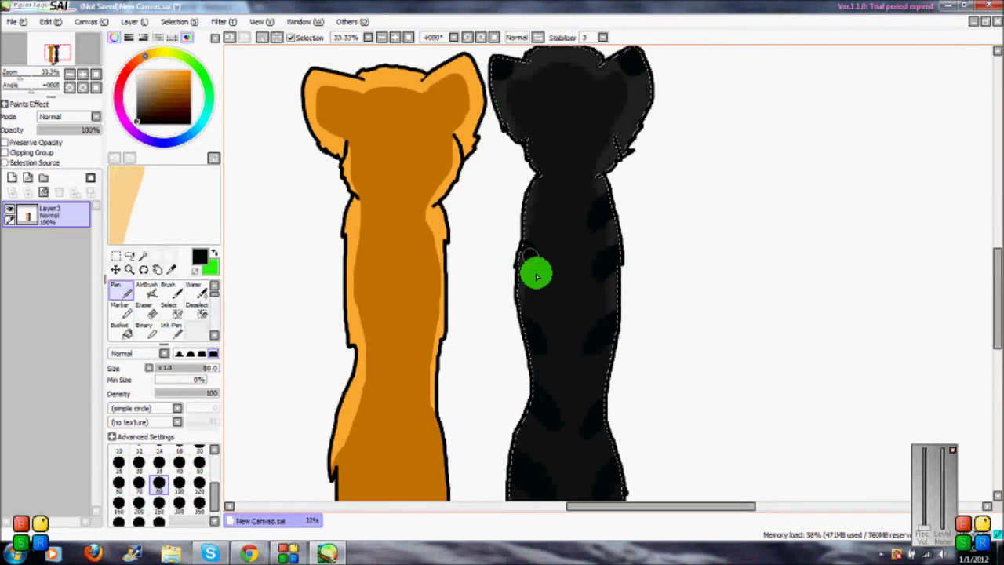
# Paint a black stripe from the top of the right cat's head down its spine and tail, and clear the selection.
pyautogui.moveTo(560, 50)
pyautogui.mouseDown()
pyautogui.moveTo(575, 218)
pyautogui.moveTo(569, 314)
pyautogui.mouseUp()
pyautogui.scroll(-4, 569, 314)
pyautogui.moveTo(569, 130)
pyautogui.mouseDown()
pyautogui.moveTo(568, 365)
pyautogui.moveTo(549, 405)
pyautogui.moveTo(496, 434)
pyautogui.moveTo(438, 445)
pyautogui.moveTo(457, 494)
pyautogui.mouseUp()
pyautogui.scroll(8, 276, 291)
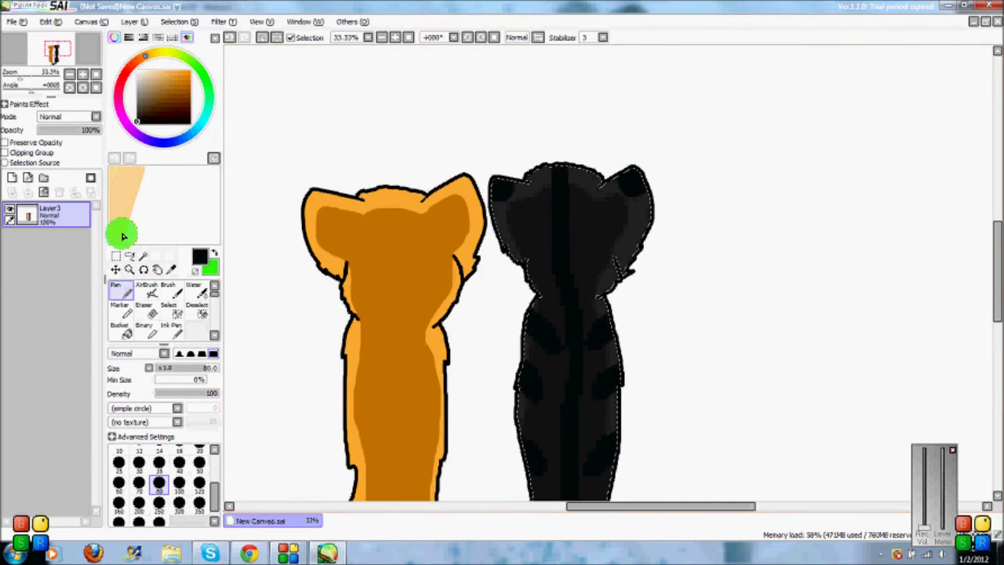
pyautogui.click(143, 256)
pyautogui.click(262, 37)
# Draw an uneven black ground line across the canvas behind both cats with the Pen at size 16.
pyautogui.click(394, 37)
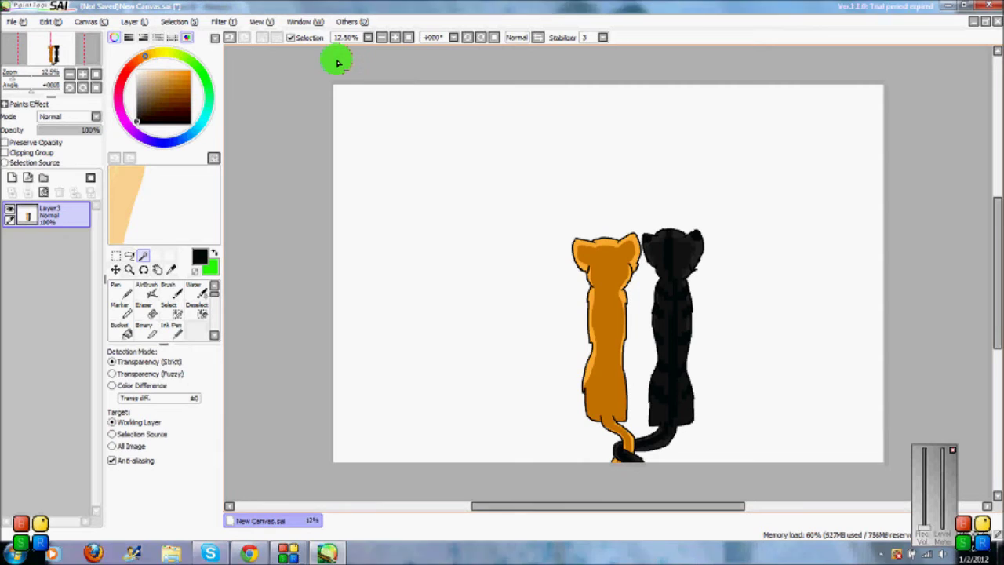
pyautogui.click(123, 288)
pyautogui.scroll(-2, 333, 338)
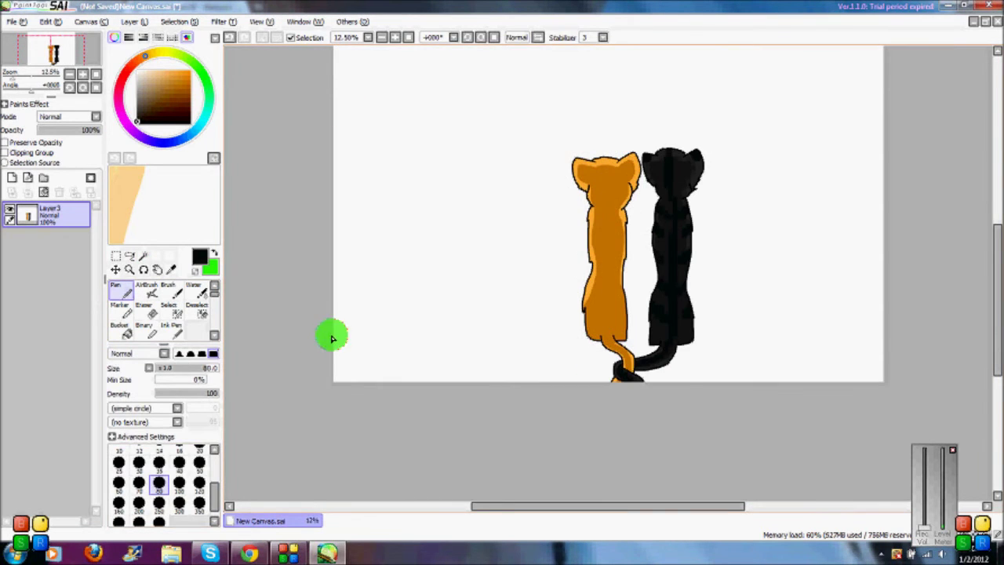
pyautogui.click(181, 453)
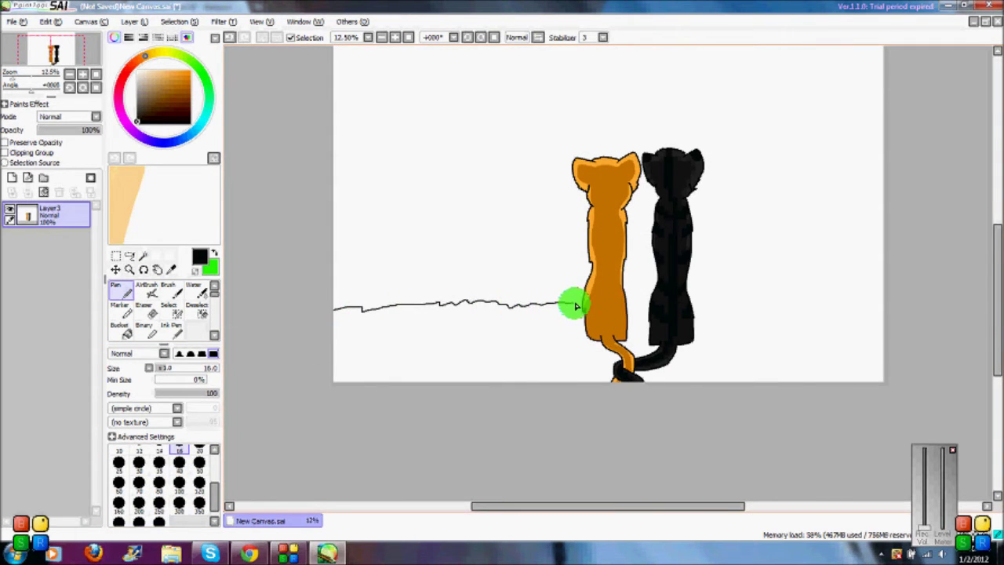
pyautogui.moveTo(576, 306); pyautogui.dragTo(582, 309)
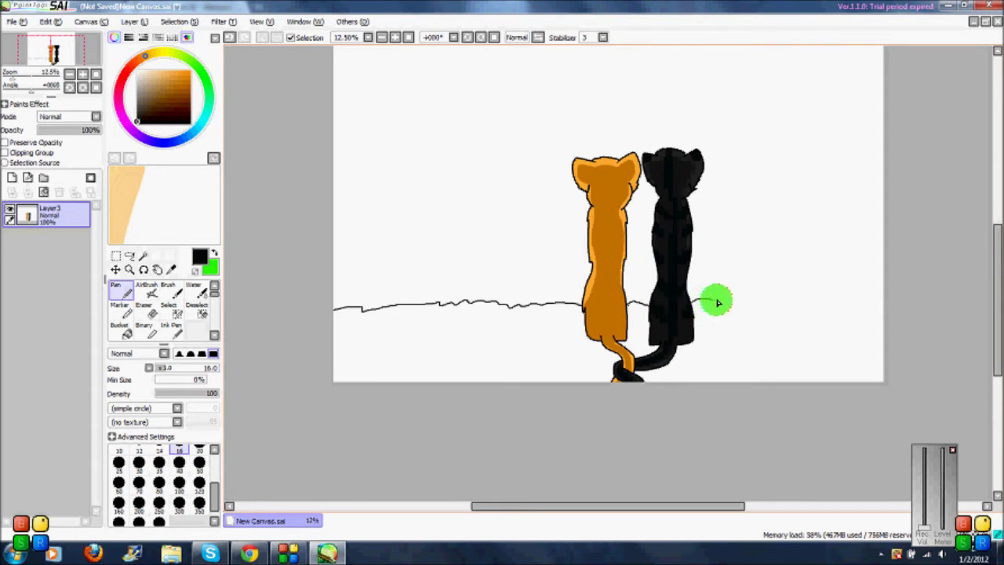
pyautogui.moveTo(784, 298); pyautogui.dragTo(852, 298)
pyautogui.click(143, 256)
pyautogui.click(421, 340)
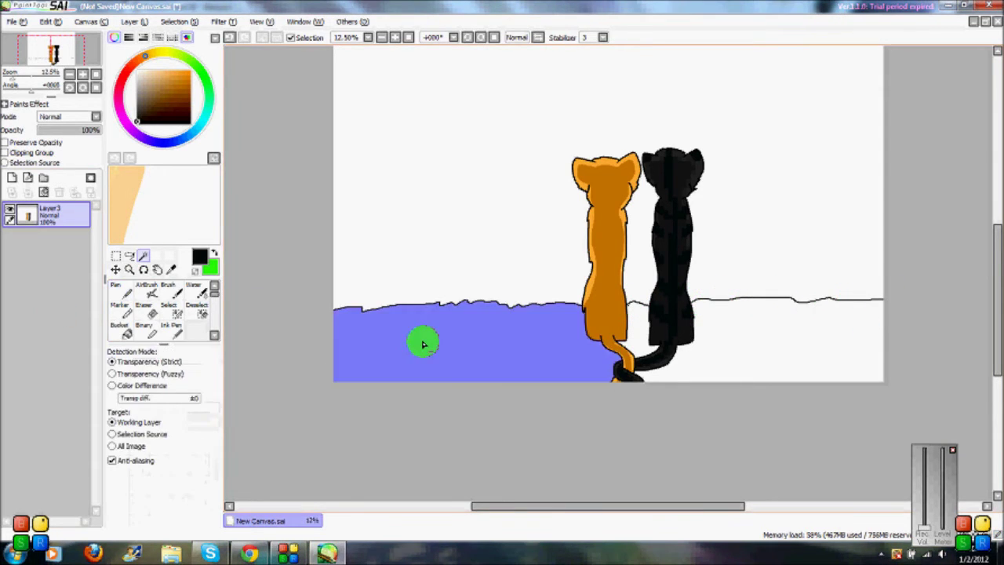
pyautogui.click(659, 363)
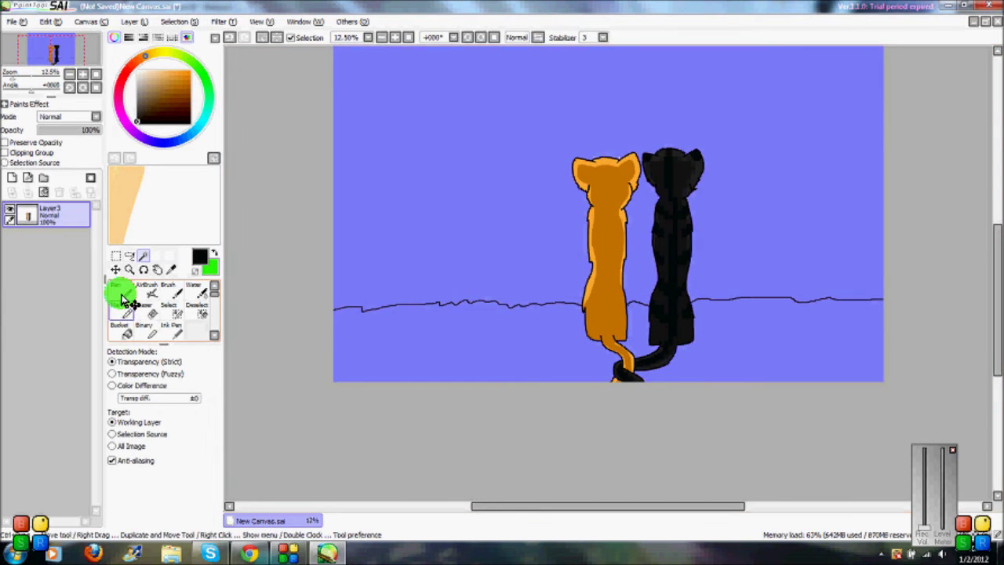
pyautogui.hotkey('ctrl', 'd')
# Touch up the ground line with the Pen and select all ground areas beside and between the cats with the Magic Wand.
pyautogui.click(123, 299)
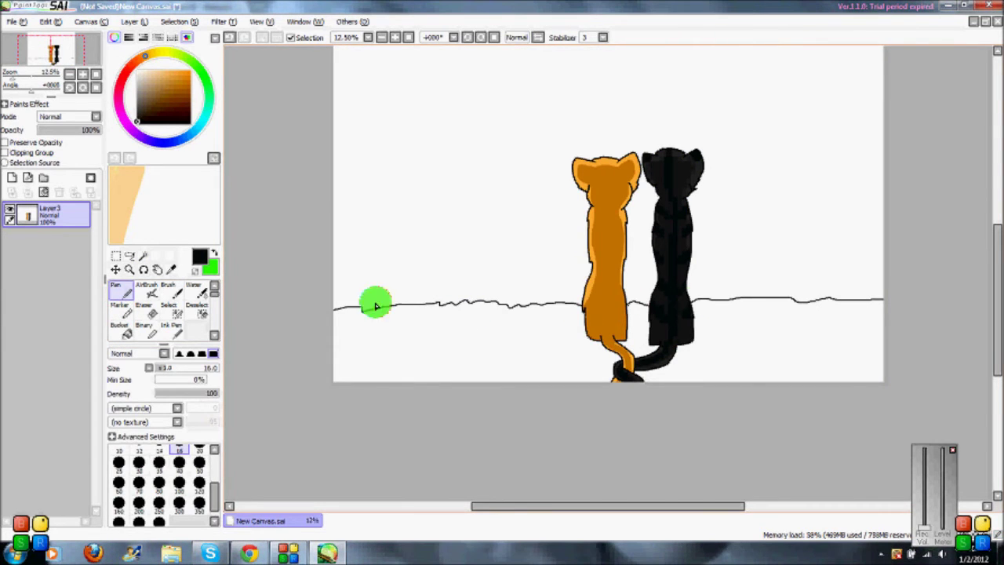
pyautogui.click(143, 255)
pyautogui.click(543, 334)
pyautogui.click(709, 347)
pyautogui.click(638, 325)
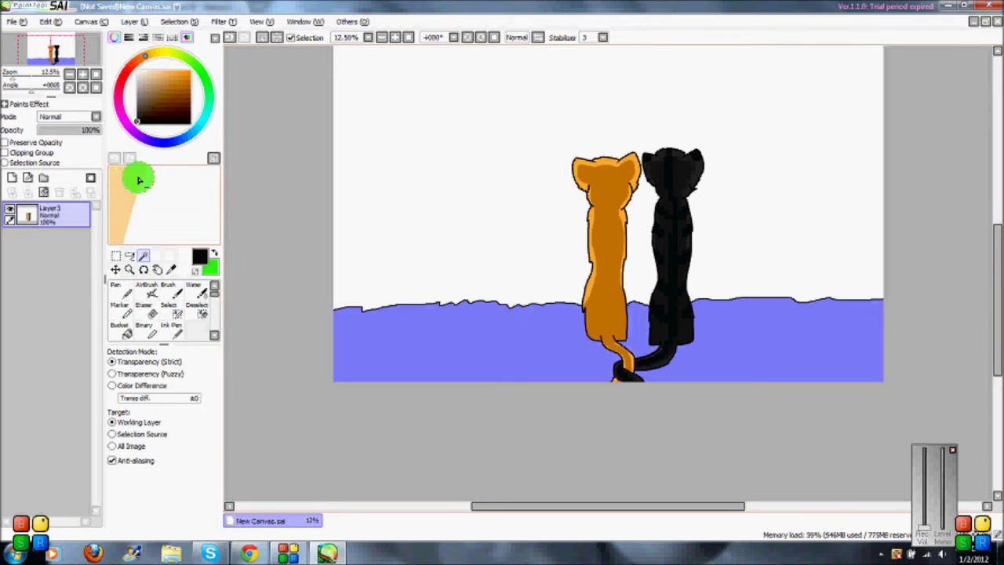
# Fill the selected ground with dark green using the Bucket.
pyautogui.click(188, 67)
pyautogui.click(189, 110)
pyautogui.click(119, 329)
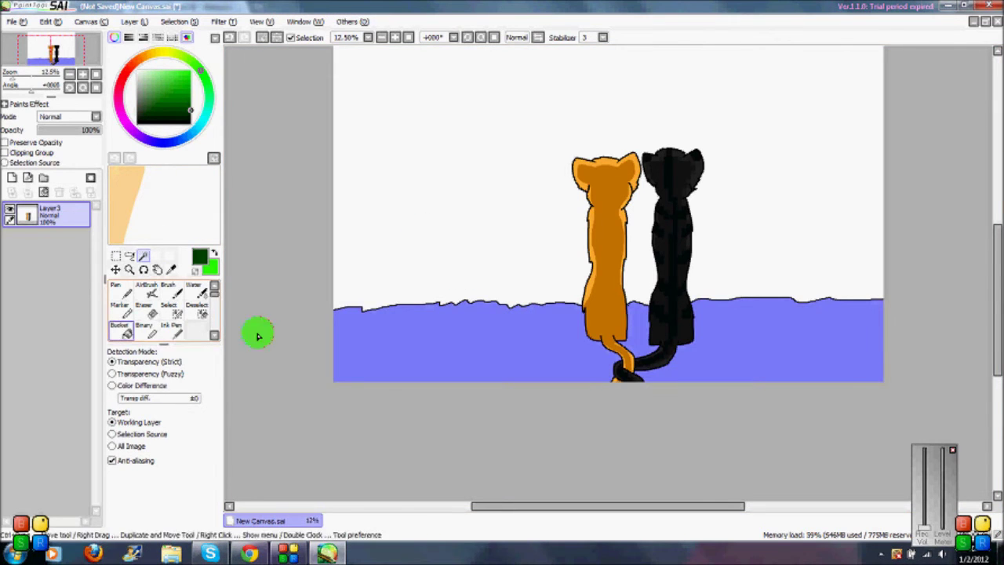
pyautogui.click(640, 339)
# Paint a darker green line across the middle of the ground at size 100 and fill everything below it with that green.
pyautogui.click(197, 183)
pyautogui.click(177, 116)
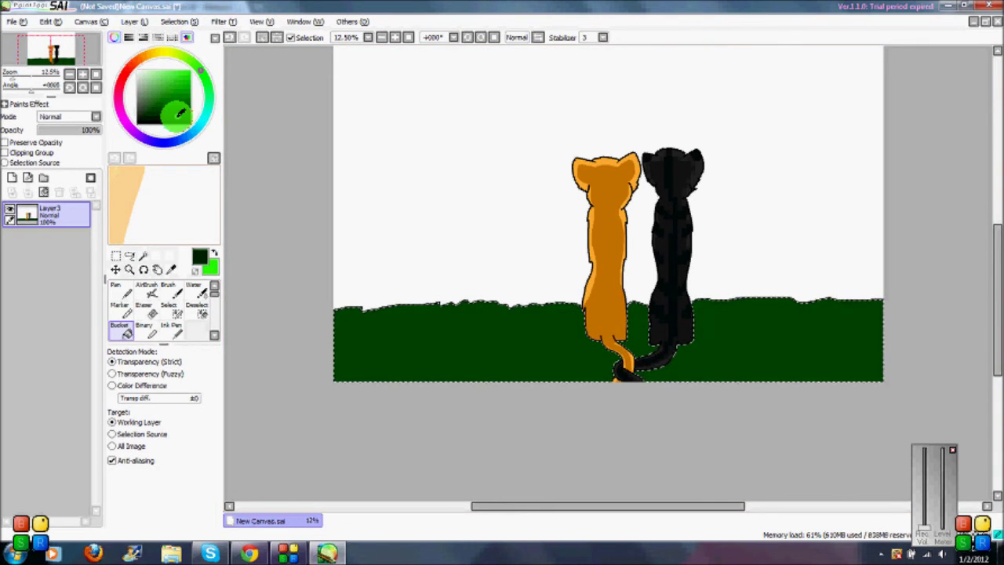
pyautogui.click(126, 294)
pyautogui.click(179, 482)
pyautogui.moveTo(345, 354); pyautogui.dragTo(673, 341)
pyautogui.click(119, 330)
pyautogui.click(639, 342)
pyautogui.click(728, 364)
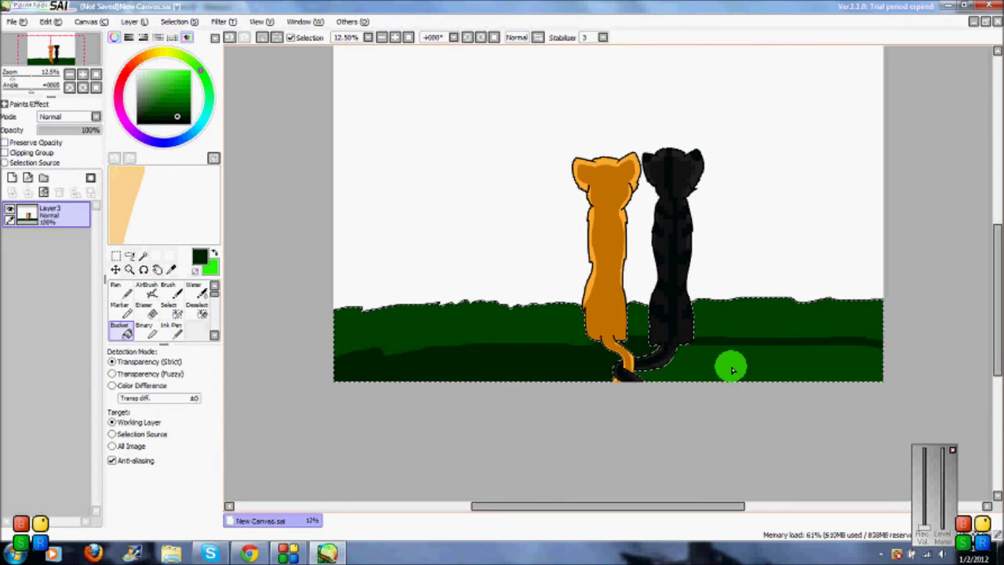
# Paint a near-black green line along the ground's lower edge and fill the strip beneath it with the Bucket.
pyautogui.click(177, 120)
pyautogui.click(120, 287)
pyautogui.moveTo(393, 374)
pyautogui.mouseDown()
pyautogui.moveTo(541, 363)
pyautogui.moveTo(771, 367)
pyautogui.mouseUp()
pyautogui.click(124, 329)
pyautogui.click(514, 374)
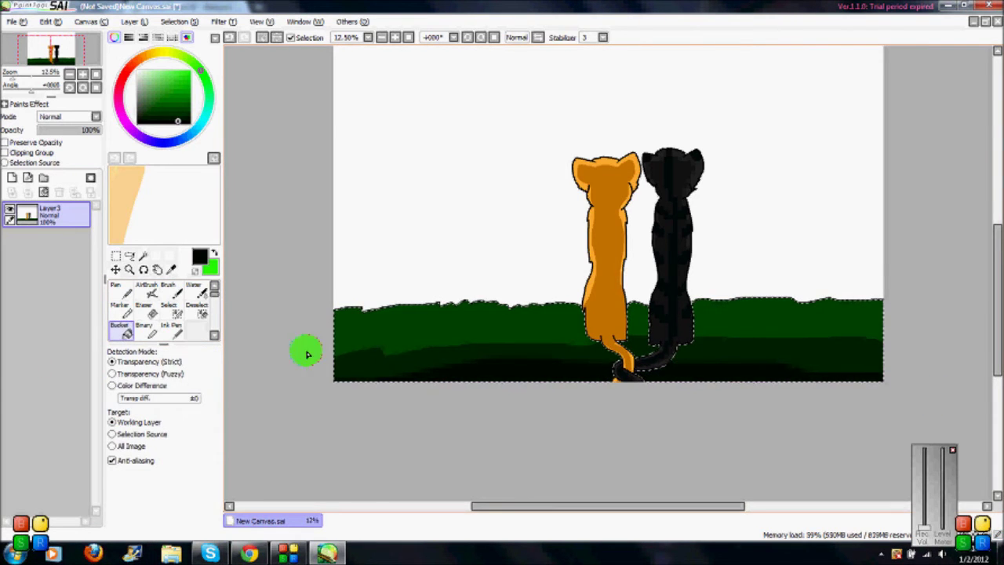
# Blend the ground's green bands into a smooth gradient with the Blur tool at size 500 and clear the selection.
pyautogui.scroll(-2, 218, 336)
pyautogui.click(215, 335)
pyautogui.click(197, 291)
pyautogui.moveTo(379, 347)
pyautogui.mouseDown()
pyautogui.moveTo(657, 334)
pyautogui.moveTo(885, 348)
pyautogui.moveTo(812, 379)
pyautogui.mouseUp()
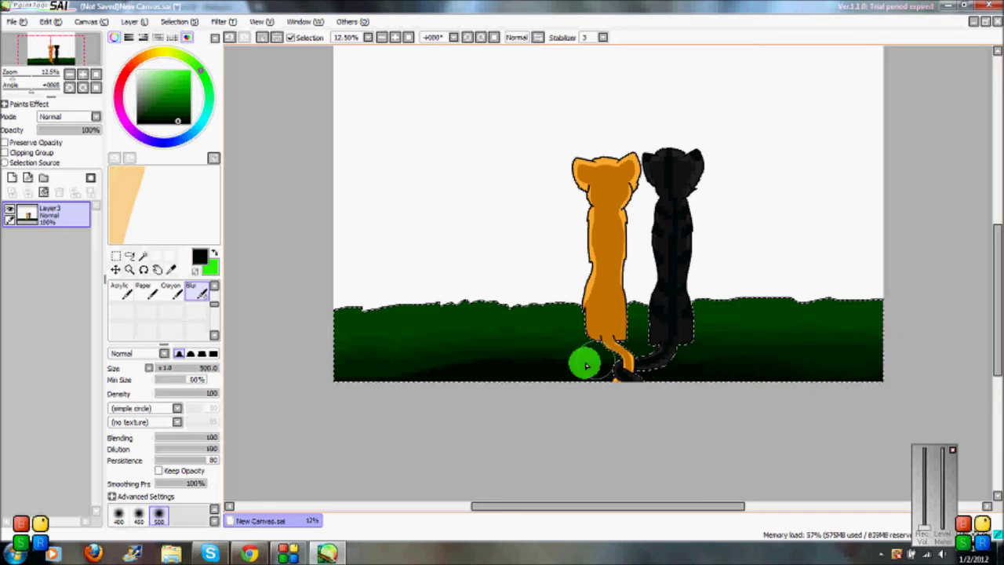
pyautogui.click(142, 255)
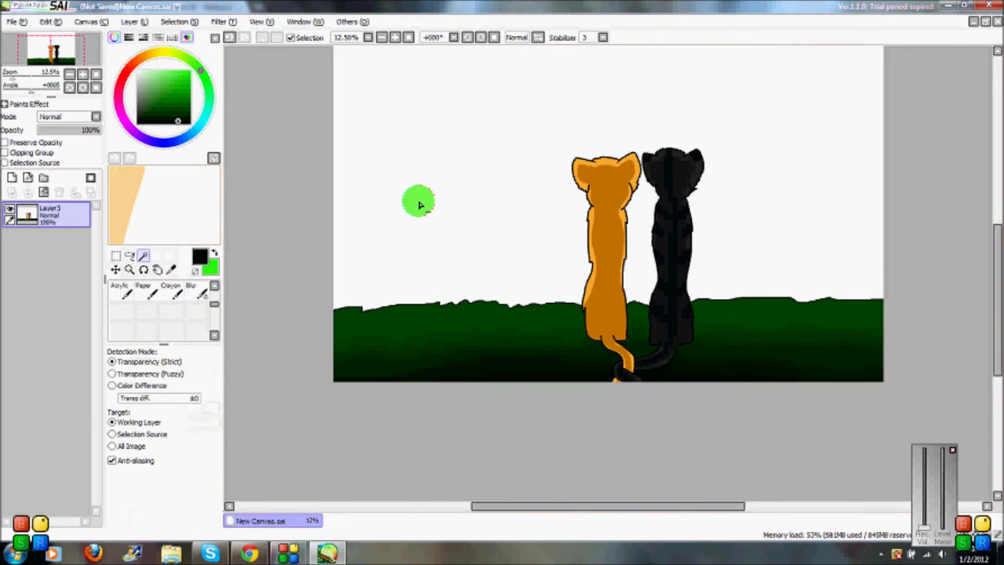
# Select the blank sky area behind the two cats with the Magic Wand.
pyautogui.click(513, 205)
pyautogui.scroll(1, 489, 152)
pyautogui.scroll(2, 489, 152)
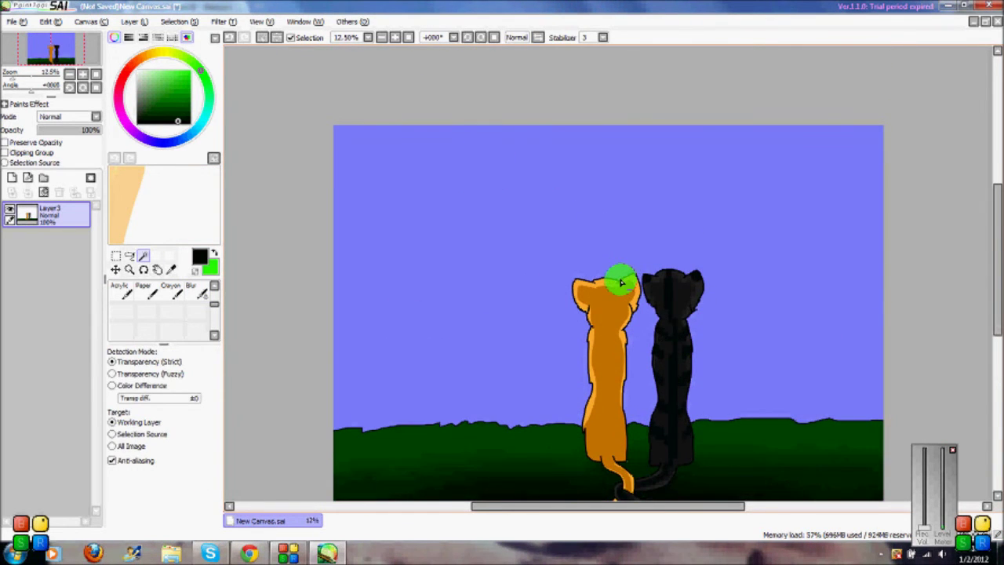
pyautogui.click(620, 281)
pyautogui.hotkey('ctrl', 'z')
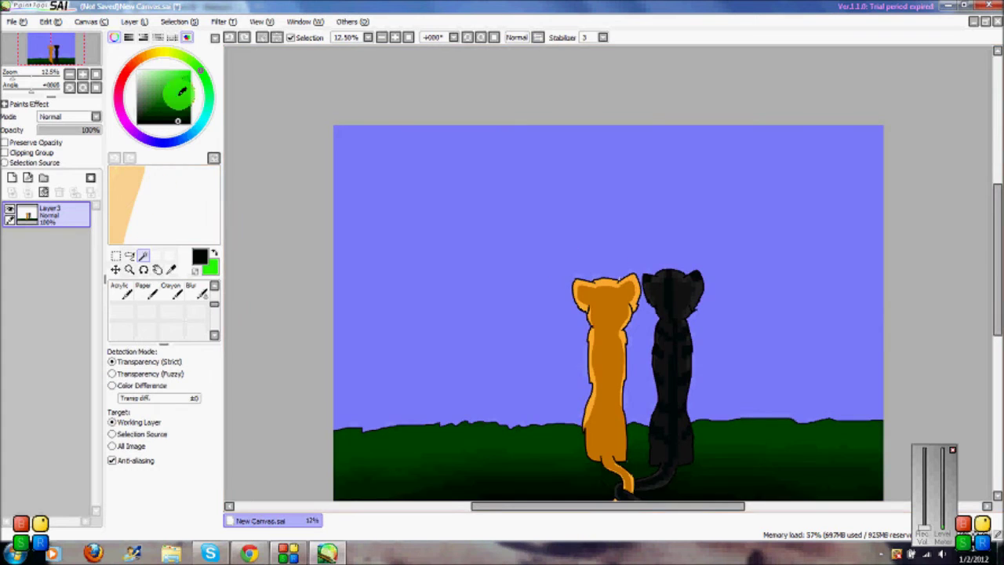
# Paint the lower part of the sky, down to the ground, bright yellow with the Water tool at size 500.
pyautogui.click(167, 52)
pyautogui.click(189, 70)
pyautogui.click(214, 286)
pyautogui.click(197, 291)
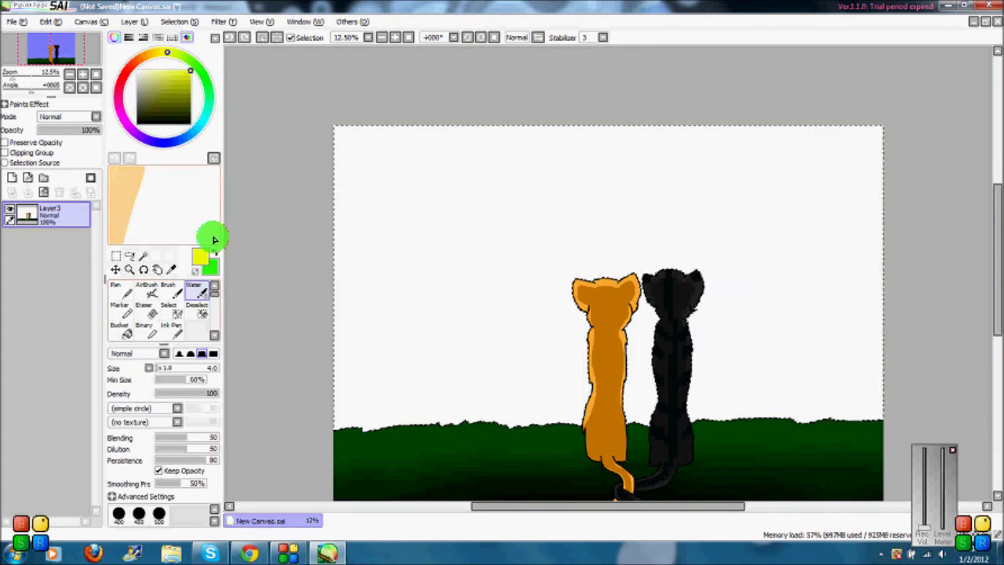
pyautogui.click(156, 518)
pyautogui.moveTo(322, 366)
pyautogui.mouseDown()
pyautogui.moveTo(443, 344)
pyautogui.moveTo(687, 327)
pyautogui.moveTo(905, 343)
pyautogui.moveTo(742, 357)
pyautogui.moveTo(767, 382)
pyautogui.moveTo(874, 391)
pyautogui.moveTo(724, 411)
pyautogui.moveTo(859, 418)
pyautogui.mouseUp()
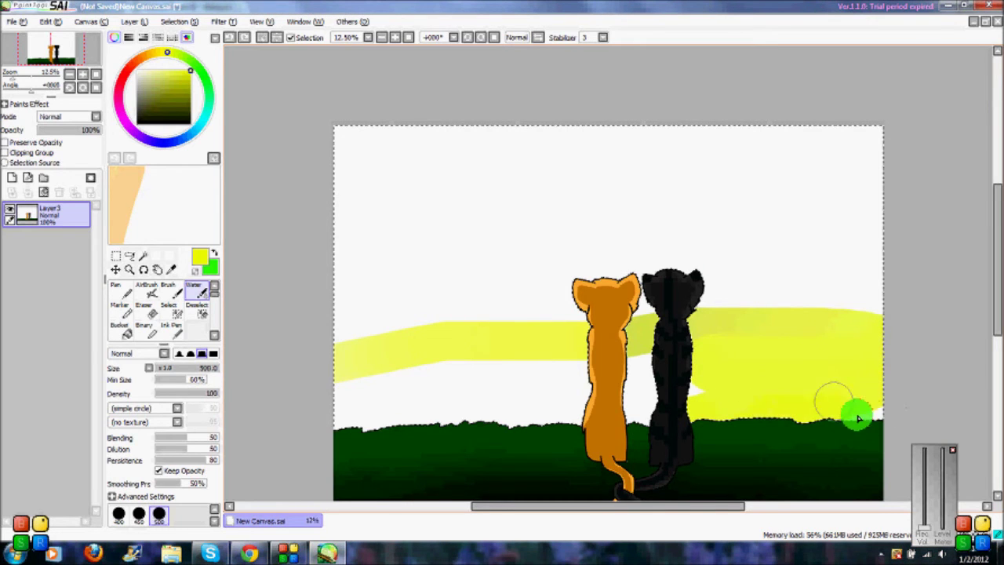
pyautogui.moveTo(679, 386)
pyautogui.mouseDown()
pyautogui.moveTo(643, 362)
pyautogui.moveTo(637, 400)
pyautogui.moveTo(639, 386)
pyautogui.moveTo(567, 372)
pyautogui.moveTo(407, 379)
pyautogui.moveTo(335, 416)
pyautogui.moveTo(584, 401)
pyautogui.mouseUp()
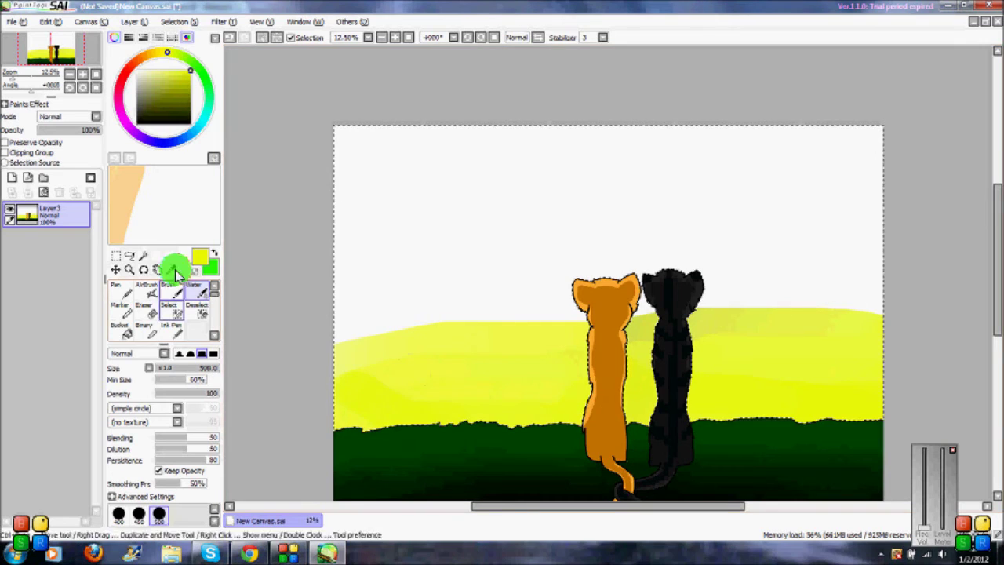
# Paint an orange band above the yellow and a red band above the orange across the sky.
pyautogui.click(146, 57)
pyautogui.moveTo(262, 254)
pyautogui.mouseDown()
pyautogui.moveTo(485, 265)
pyautogui.moveTo(596, 305)
pyautogui.moveTo(827, 276)
pyautogui.moveTo(897, 283)
pyautogui.moveTo(844, 301)
pyautogui.moveTo(717, 300)
pyautogui.moveTo(694, 279)
pyautogui.moveTo(810, 268)
pyautogui.moveTo(374, 302)
pyautogui.moveTo(338, 318)
pyautogui.moveTo(464, 320)
pyautogui.moveTo(590, 308)
pyautogui.mouseUp()
pyautogui.moveTo(426, 262); pyautogui.dragTo(702, 263)
pyautogui.click(123, 76)
pyautogui.moveTo(324, 209)
pyautogui.mouseDown()
pyautogui.moveTo(557, 229)
pyautogui.moveTo(776, 209)
pyautogui.moveTo(884, 217)
pyautogui.moveTo(894, 239)
pyautogui.moveTo(329, 223)
pyautogui.mouseUp()
# Go over the orange band again for a stronger orange and cover the remaining upper sky with purple.
pyautogui.click(142, 56)
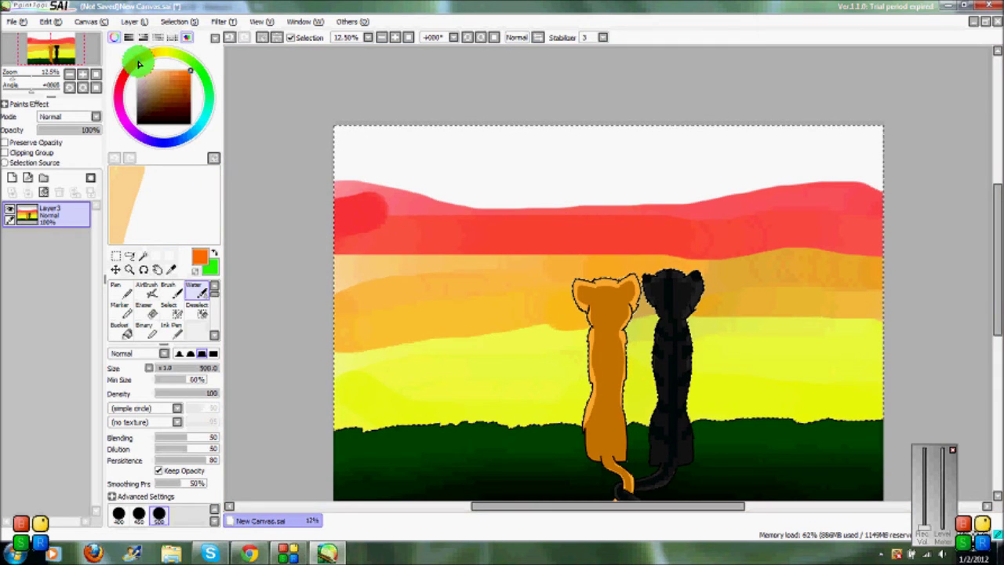
pyautogui.moveTo(332, 287)
pyautogui.mouseDown()
pyautogui.moveTo(865, 272)
pyautogui.moveTo(374, 316)
pyautogui.moveTo(129, 157)
pyautogui.mouseUp()
pyautogui.click(142, 138)
pyautogui.moveTo(336, 130)
pyautogui.mouseDown()
pyautogui.moveTo(377, 179)
pyautogui.moveTo(480, 199)
pyautogui.moveTo(890, 167)
pyautogui.moveTo(726, 132)
pyautogui.moveTo(404, 138)
pyautogui.moveTo(405, 158)
pyautogui.moveTo(562, 174)
pyautogui.moveTo(779, 153)
pyautogui.moveTo(722, 179)
pyautogui.moveTo(599, 183)
pyautogui.moveTo(483, 155)
pyautogui.moveTo(525, 158)
pyautogui.mouseUp()
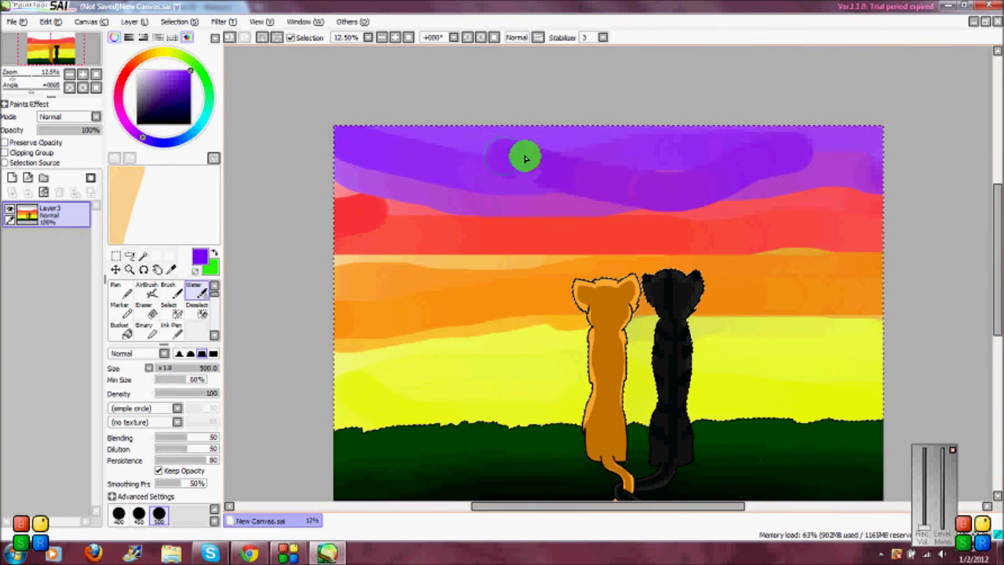
# Blend the edges between the purple, red, orange and yellow sky bands with the Blur tool at size 500.
pyautogui.click(215, 334)
pyautogui.click(200, 331)
pyautogui.moveTo(318, 161)
pyautogui.mouseDown()
pyautogui.moveTo(394, 200)
pyautogui.moveTo(572, 216)
pyautogui.mouseUp()
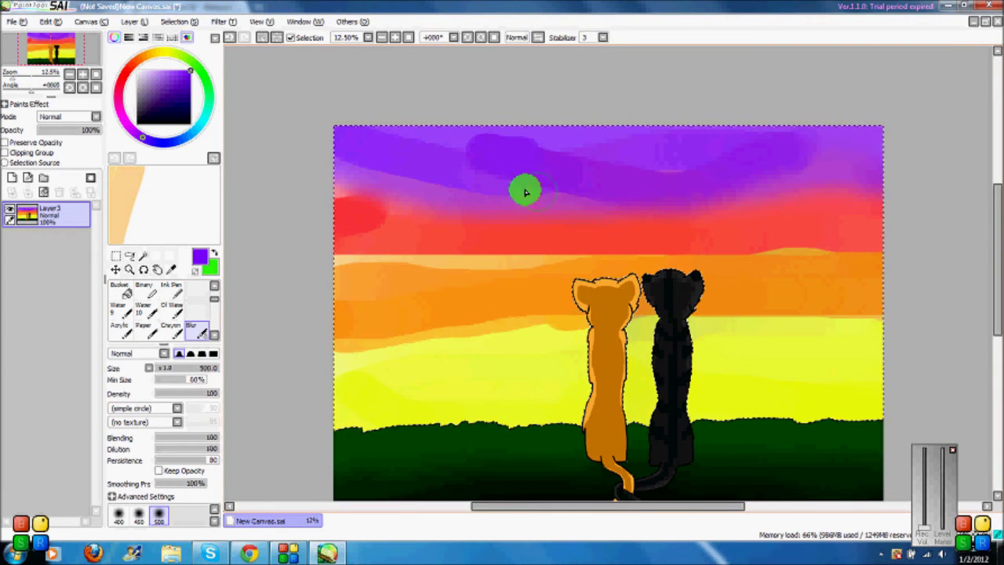
pyautogui.moveTo(486, 161)
pyautogui.mouseDown()
pyautogui.moveTo(703, 180)
pyautogui.moveTo(610, 146)
pyautogui.moveTo(749, 129)
pyautogui.mouseUp()
pyautogui.moveTo(547, 261); pyautogui.dragTo(336, 251)
pyautogui.moveTo(381, 350); pyautogui.dragTo(896, 325)
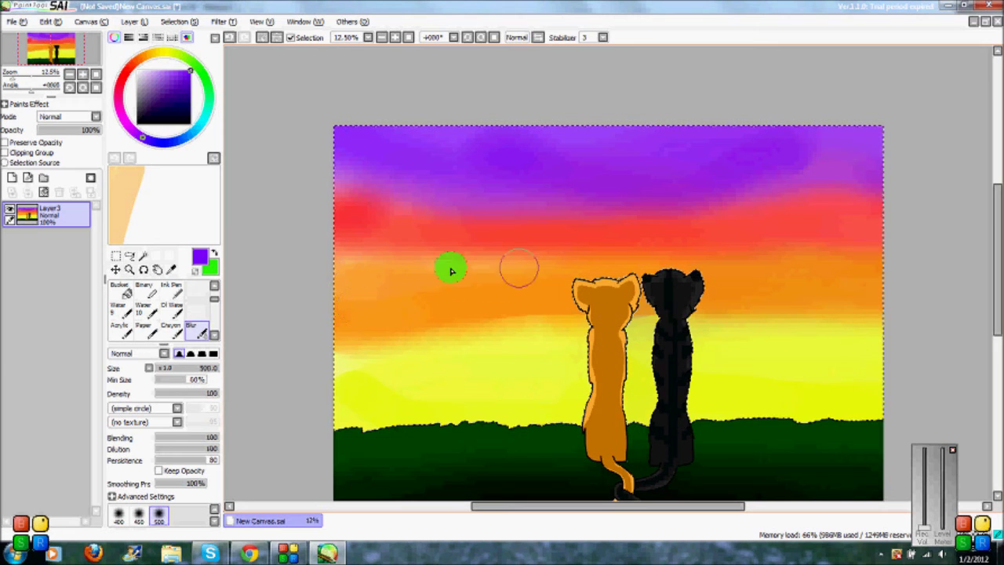
pyautogui.moveTo(859, 326)
pyautogui.mouseDown()
pyautogui.moveTo(884, 396)
pyautogui.moveTo(656, 370)
pyautogui.moveTo(548, 395)
pyautogui.moveTo(599, 444)
pyautogui.mouseUp()
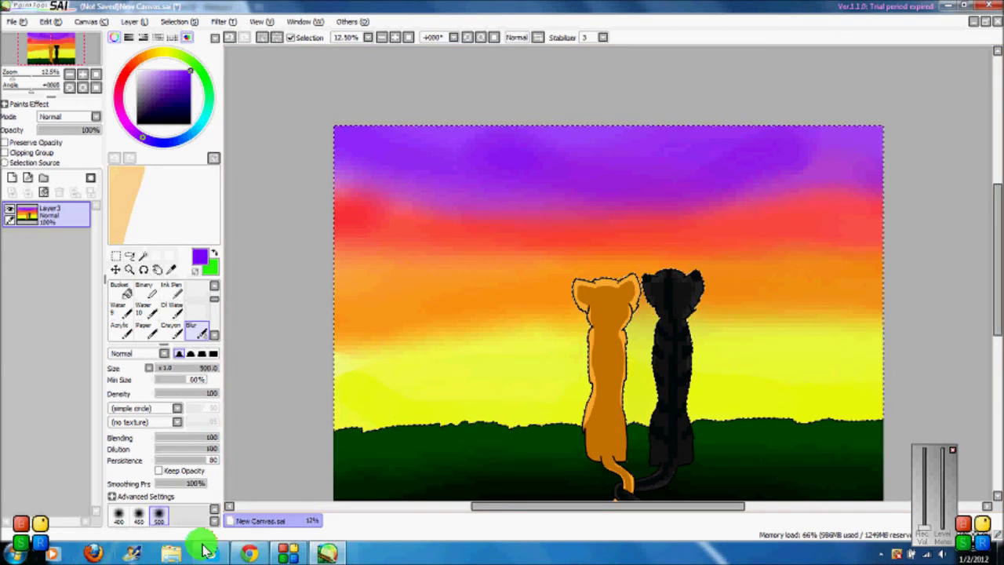
# Switch to Chrome and post "XD" in the chat box on the SnowClan Territory page.
pyautogui.click(249, 553)
pyautogui.click(43, 7)
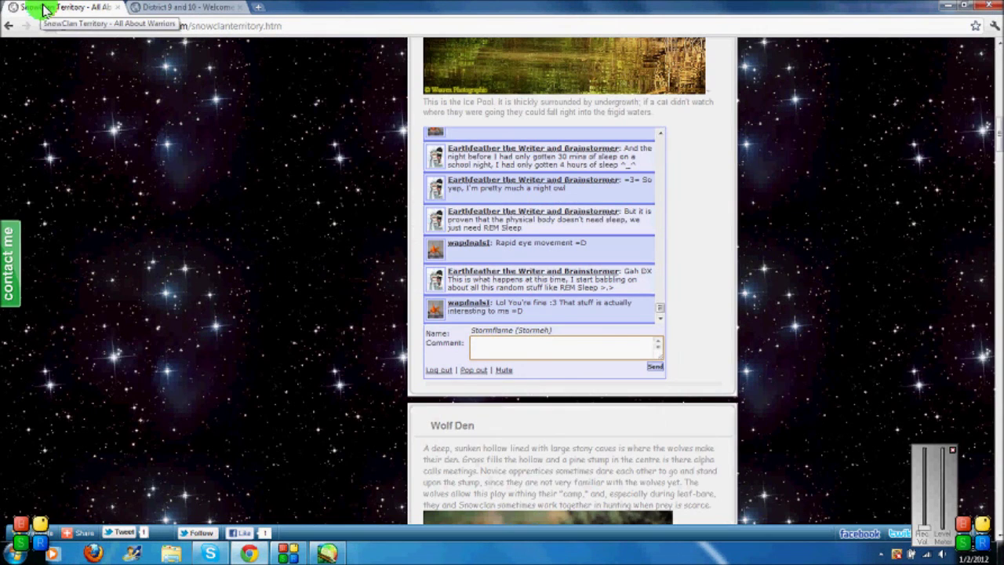
pyautogui.click(605, 341)
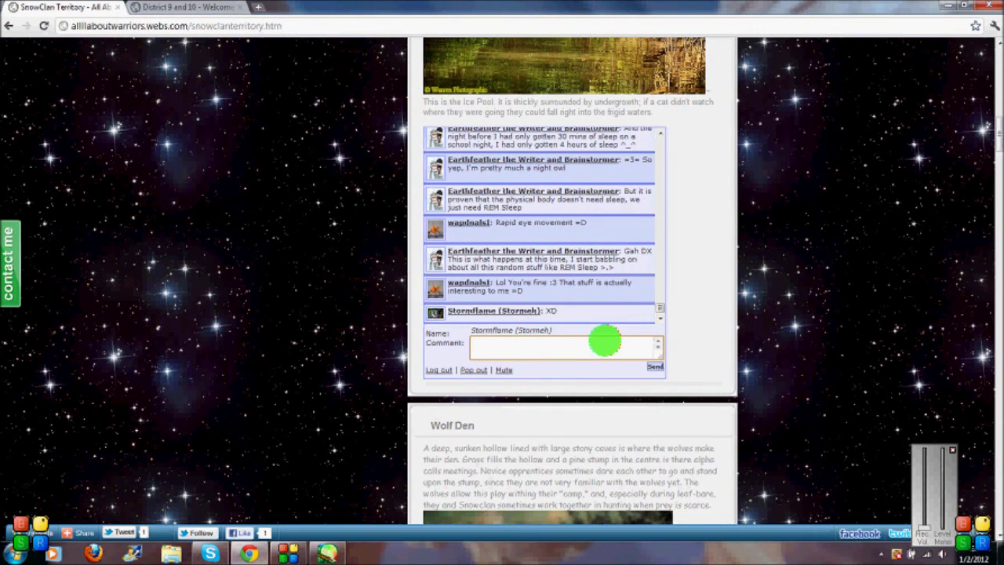
# Switch back to PaintTool SAI and clear the sky selection.
pyautogui.click(325, 549)
pyautogui.click(262, 38)
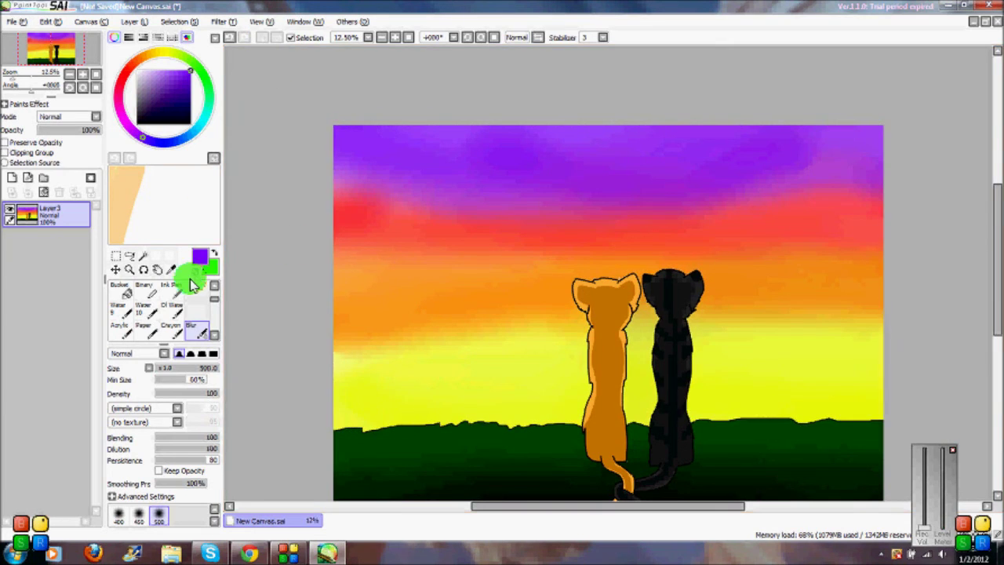
# Mark a short wavy stroke above each cat's head with the Select tool at size 100.
pyautogui.click(214, 286)
pyautogui.press('Right')
pyautogui.press('Right')
pyautogui.press('Right')
pyautogui.click(176, 312)
pyautogui.click(396, 38)
pyautogui.click(396, 37)
pyautogui.click(396, 38)
pyautogui.press('Up')
pyautogui.press('Left')
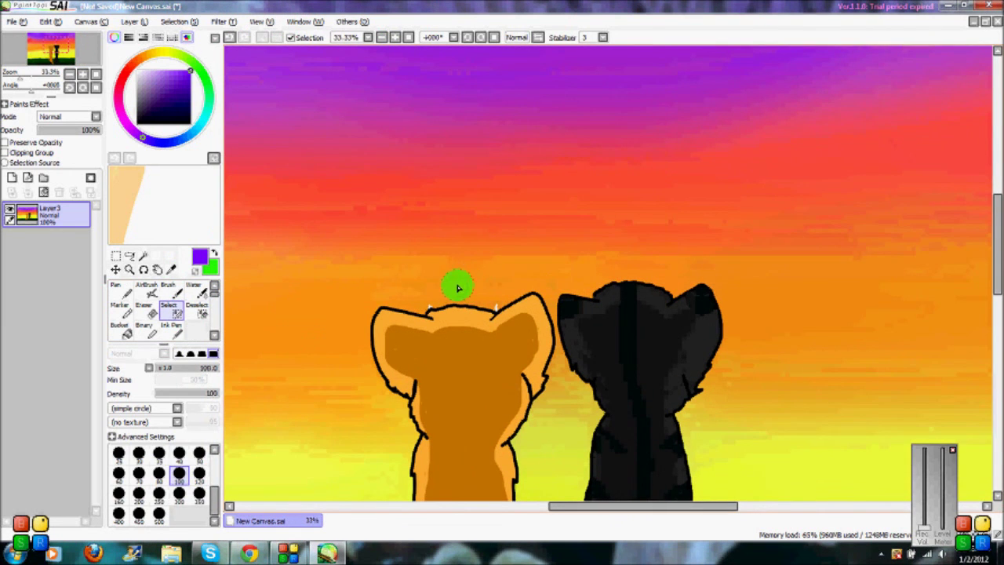
pyautogui.moveTo(459, 288); pyautogui.dragTo(501, 251)
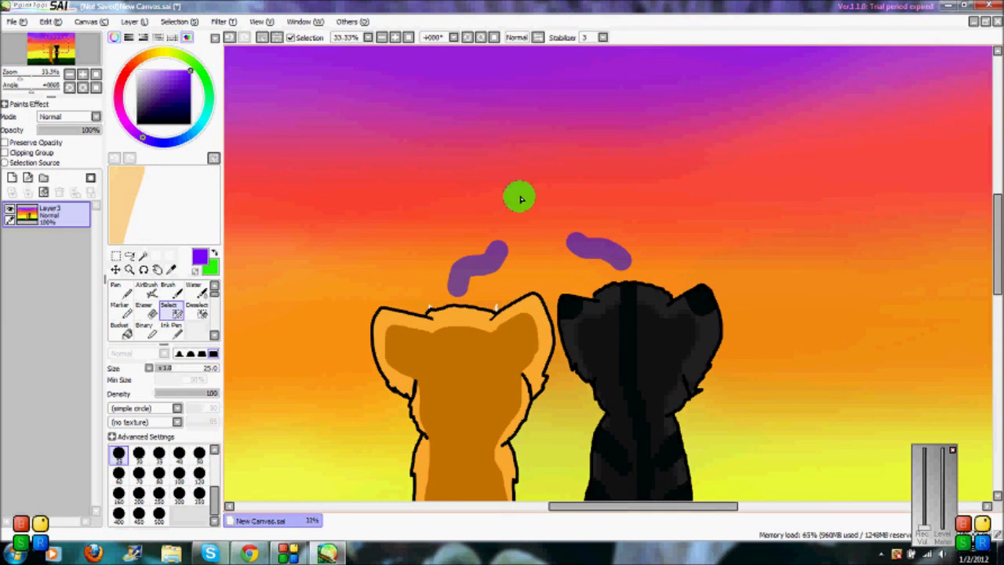
# Outline a heart between the two wavy strokes with the Select tool at size 25 and fill in its interior.
pyautogui.moveTo(511, 195)
pyautogui.mouseDown()
pyautogui.moveTo(516, 226)
pyautogui.moveTo(538, 250)
pyautogui.mouseUp()
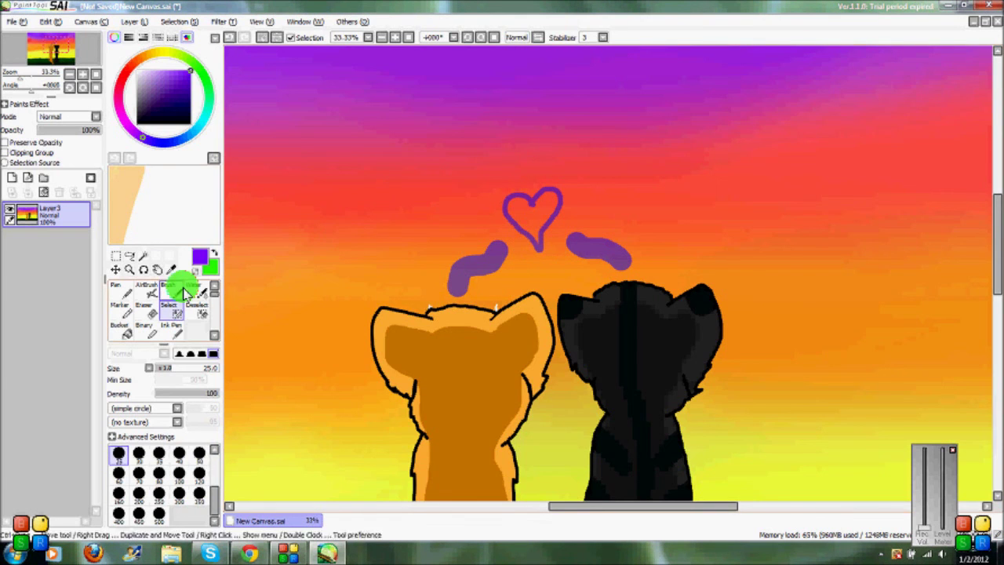
pyautogui.moveTo(531, 218); pyautogui.dragTo(523, 219)
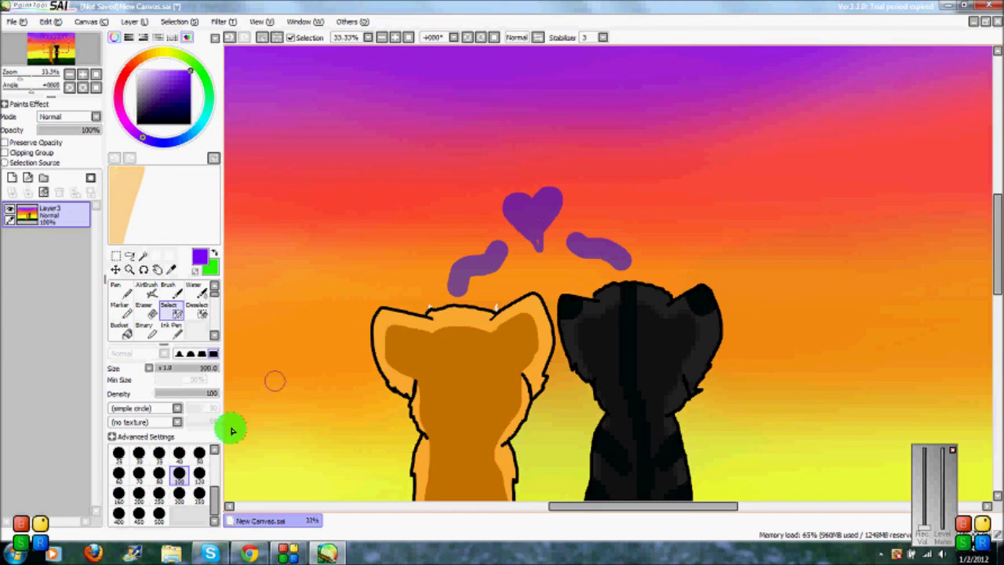
# Paint the selected heart and wavy strokes light pink with the Pen at size 100 and clear the selection.
pyautogui.click(118, 115)
pyautogui.click(164, 71)
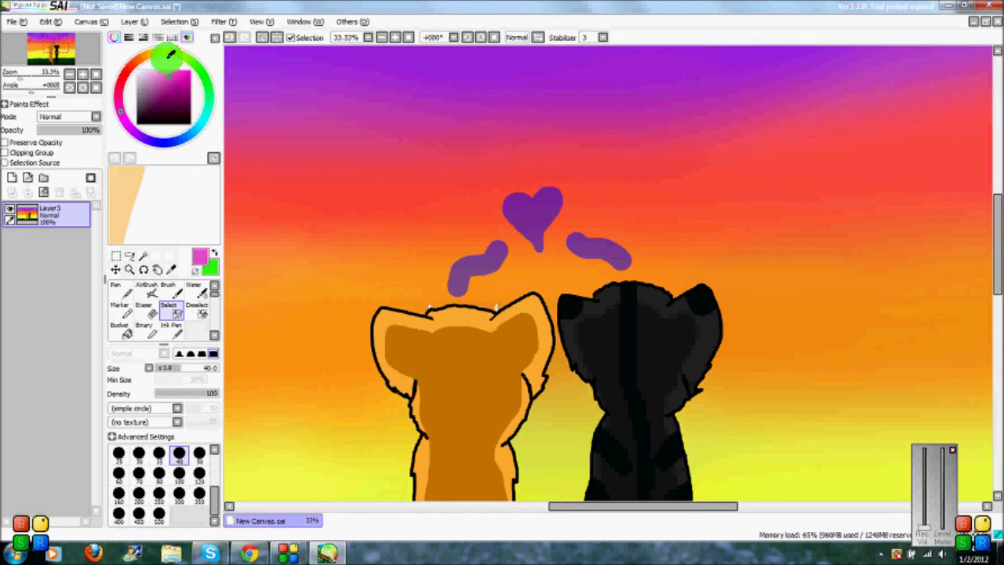
pyautogui.click(120, 289)
pyautogui.moveTo(568, 198); pyautogui.dragTo(511, 220)
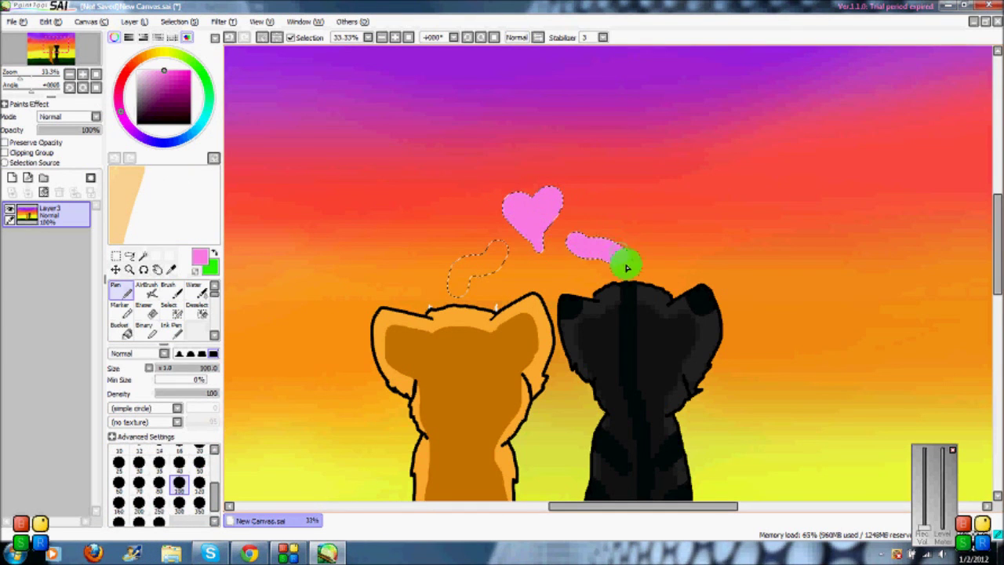
pyautogui.click(263, 37)
pyautogui.click(408, 37)
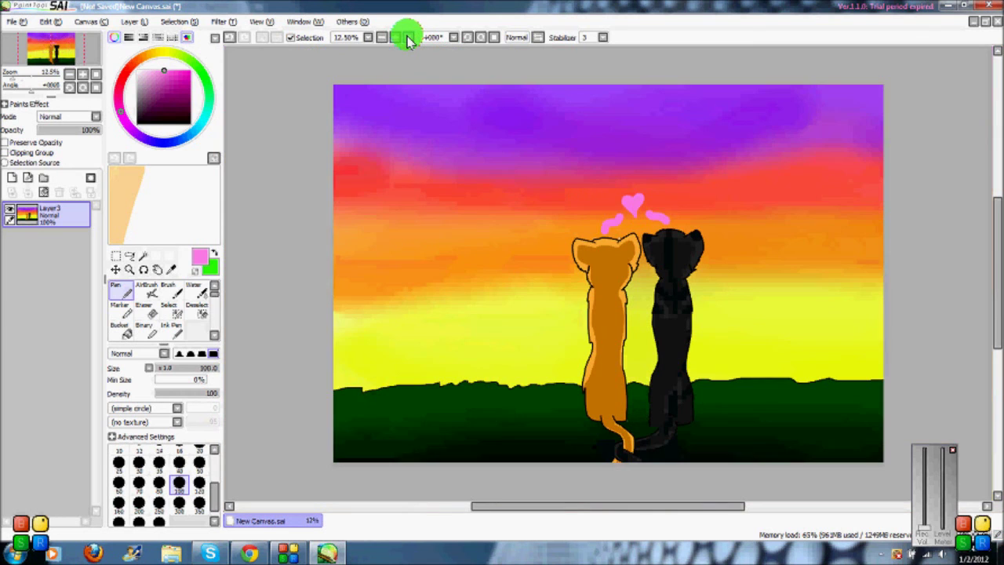